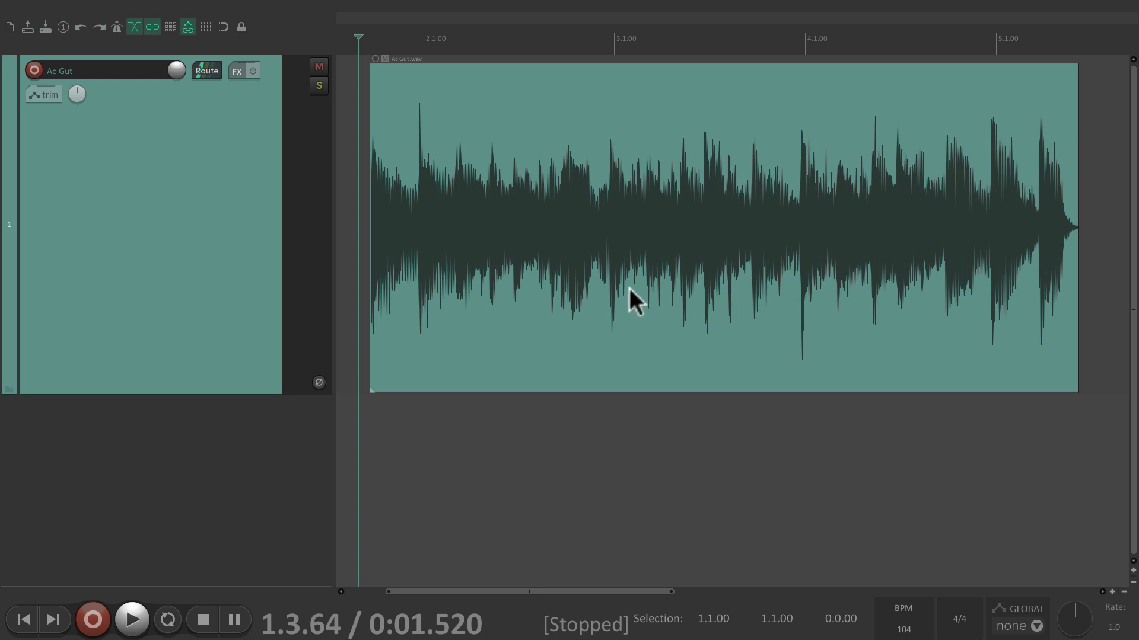
Play the Ac Gut item from just before its start to preview the audio, and stop playback
{"action": "key", "text": "space"}
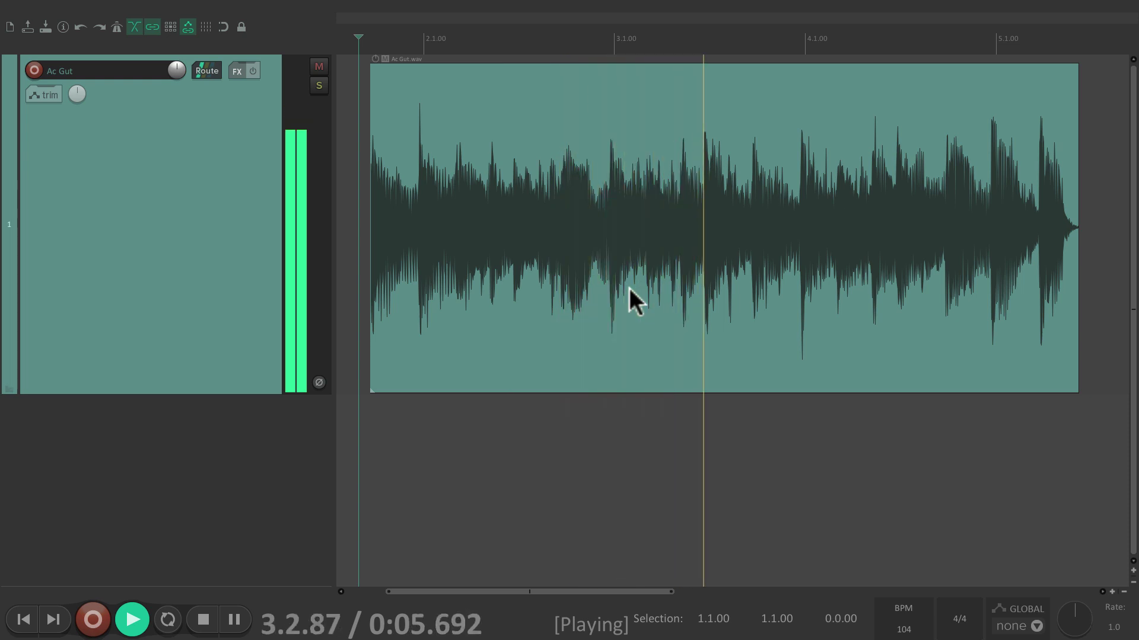
{"action": "key", "text": "space"}
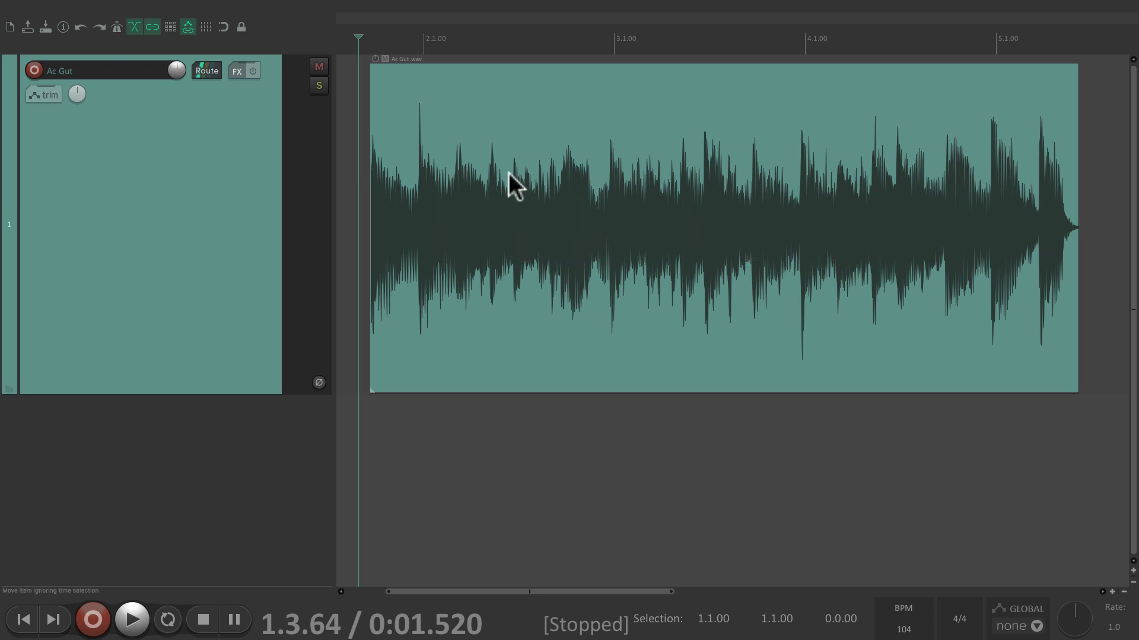
Reposition the Ac Gut item along the timeline to start freely between bars 2 and 3, with snapping and grid lines turned off
{"action": "left_click_drag", "start_coordinate": [507, 173], "coordinate": [533, 209]}
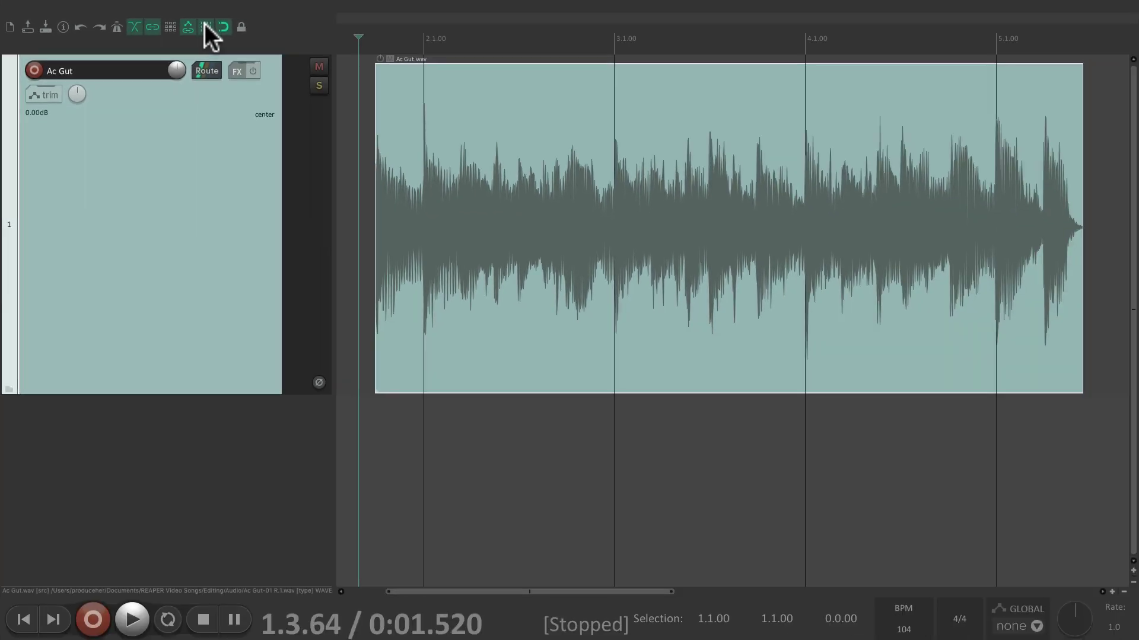
{"action": "left_click_drag", "start_coordinate": [464, 100], "coordinate": [686, 109]}
{"action": "left_click", "coordinate": [206, 27]}
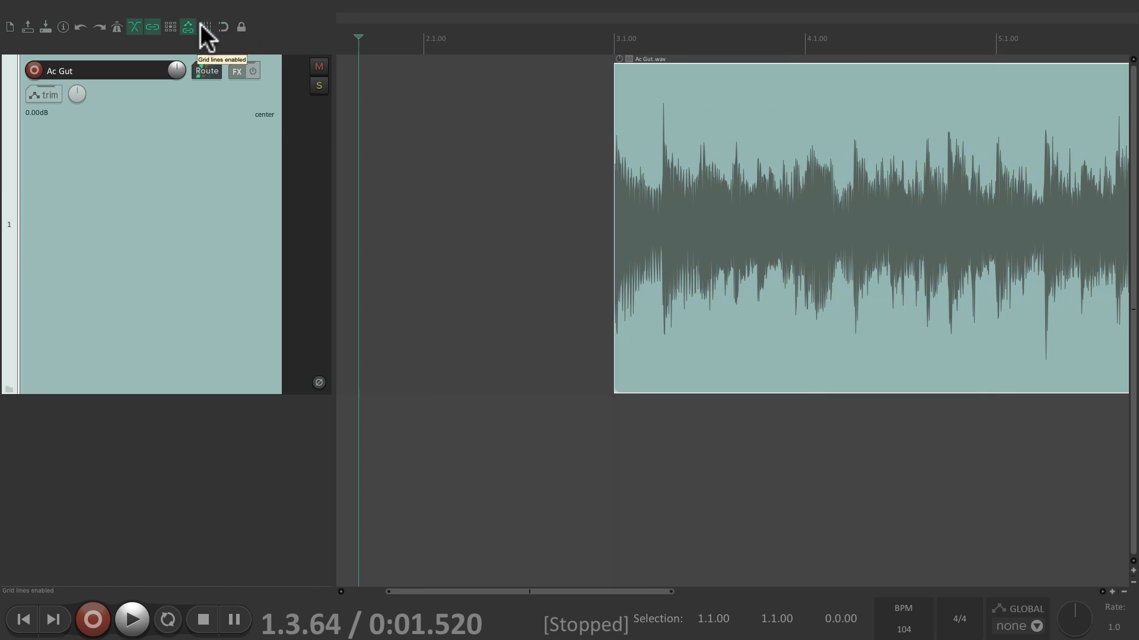
{"action": "left_click_drag", "start_coordinate": [688, 128], "coordinate": [586, 170]}
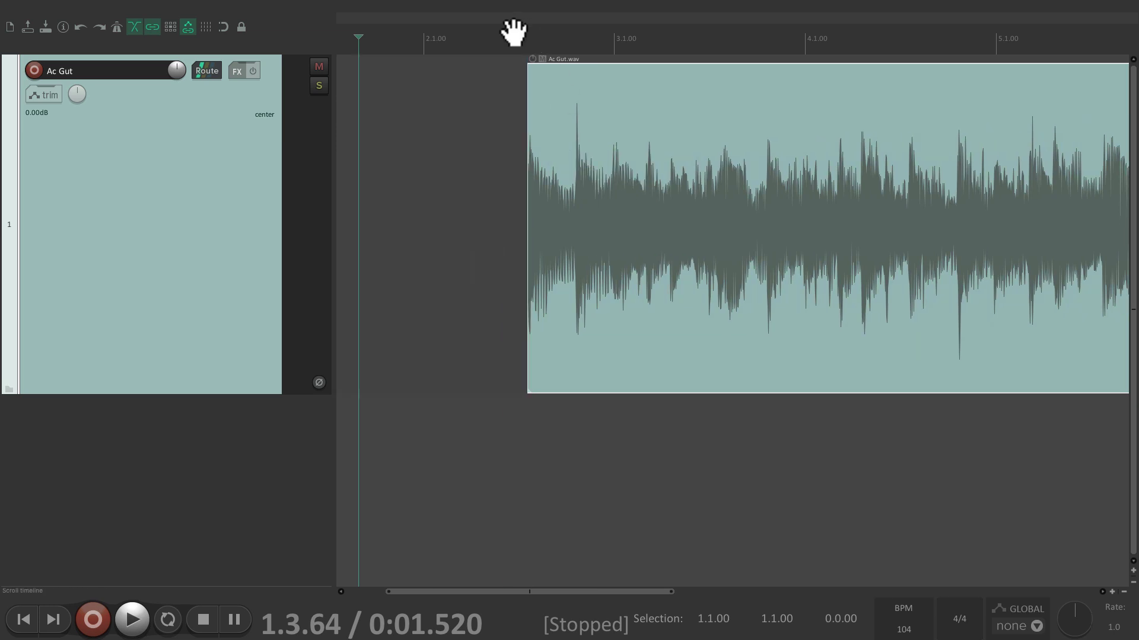
Paste two copies of the Ac Gut item on the same track, starting around the middle of bar 6 and just before bar 11
{"action": "scroll", "coordinate": [629, 173], "scroll_direction": "down", "scroll_amount": 5}
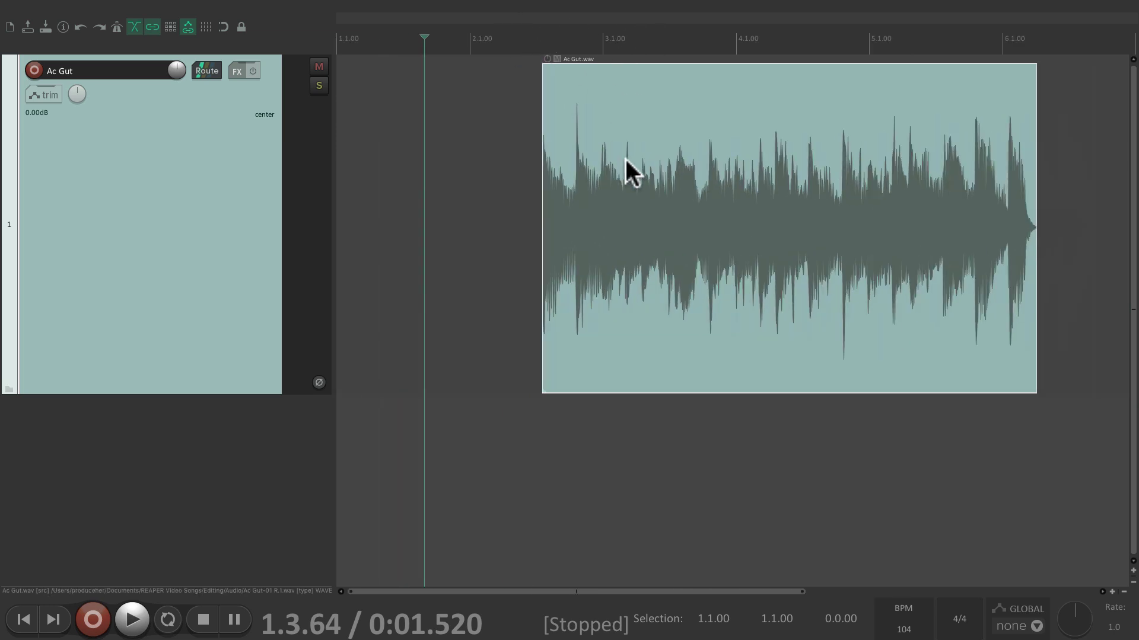
{"action": "scroll", "coordinate": [564, 158], "scroll_direction": "right", "scroll_amount": 3}
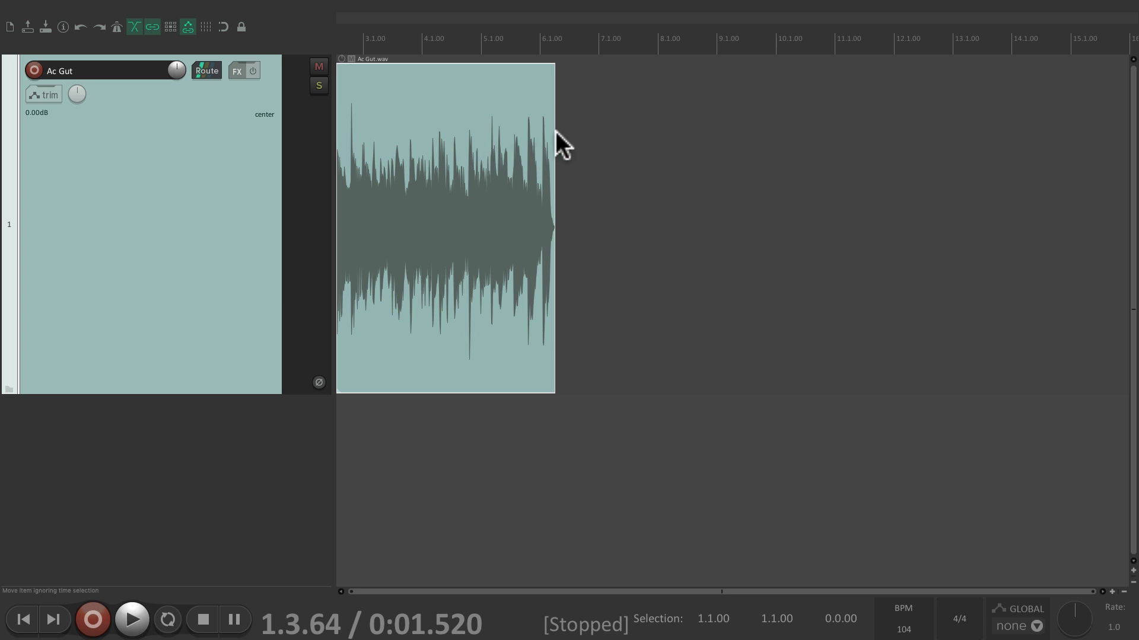
{"action": "key", "text": "ctrl+d"}
{"action": "key", "text": "ctrl+d"}
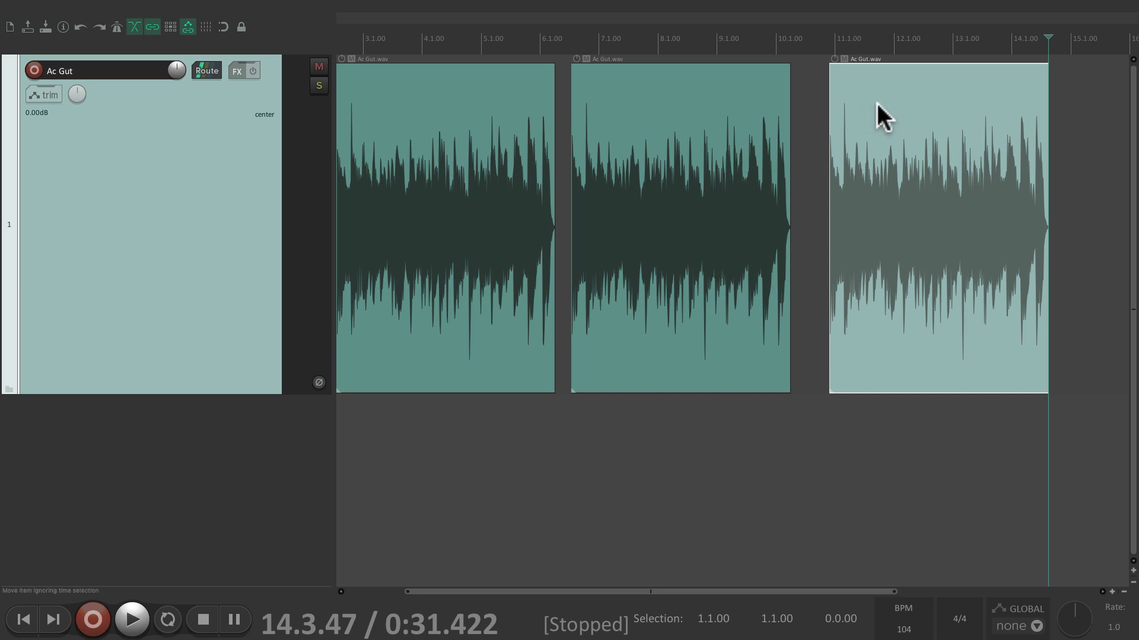
Delete all three Ac Gut items from the track, working from the last one back to the first
{"action": "key", "text": "Delete"}
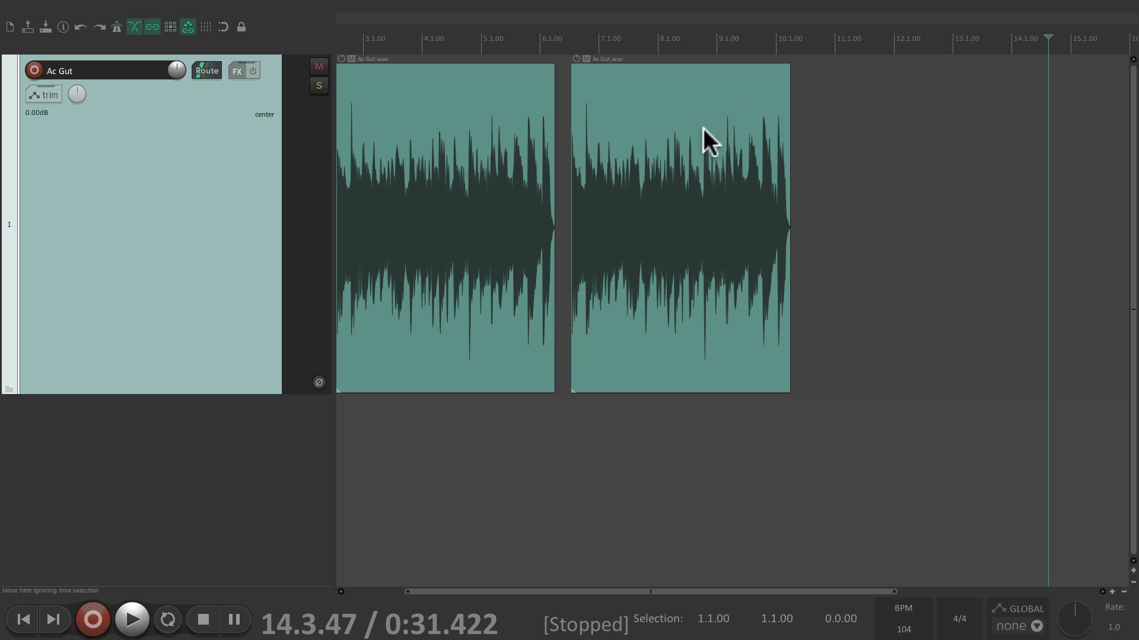
{"action": "left_click", "coordinate": [704, 128]}
{"action": "key", "text": "Delete"}
{"action": "left_click", "coordinate": [437, 147]}
{"action": "key", "text": "Delete"}
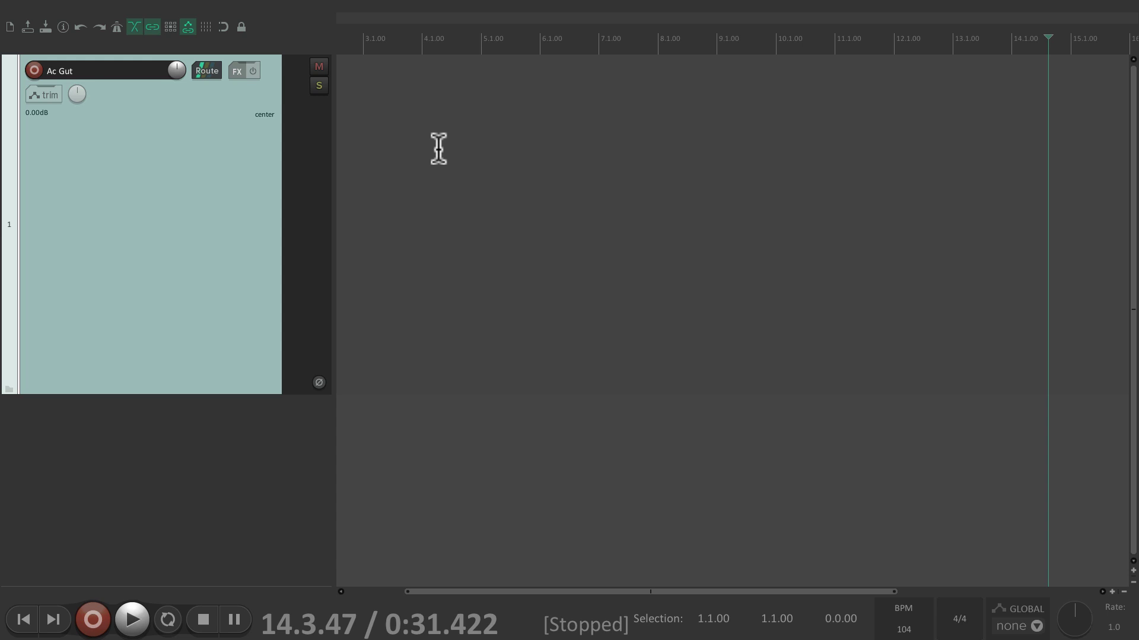
Undo the item deletions one by one to restore all three Ac Gut items
{"action": "left_click", "coordinate": [109, 6]}
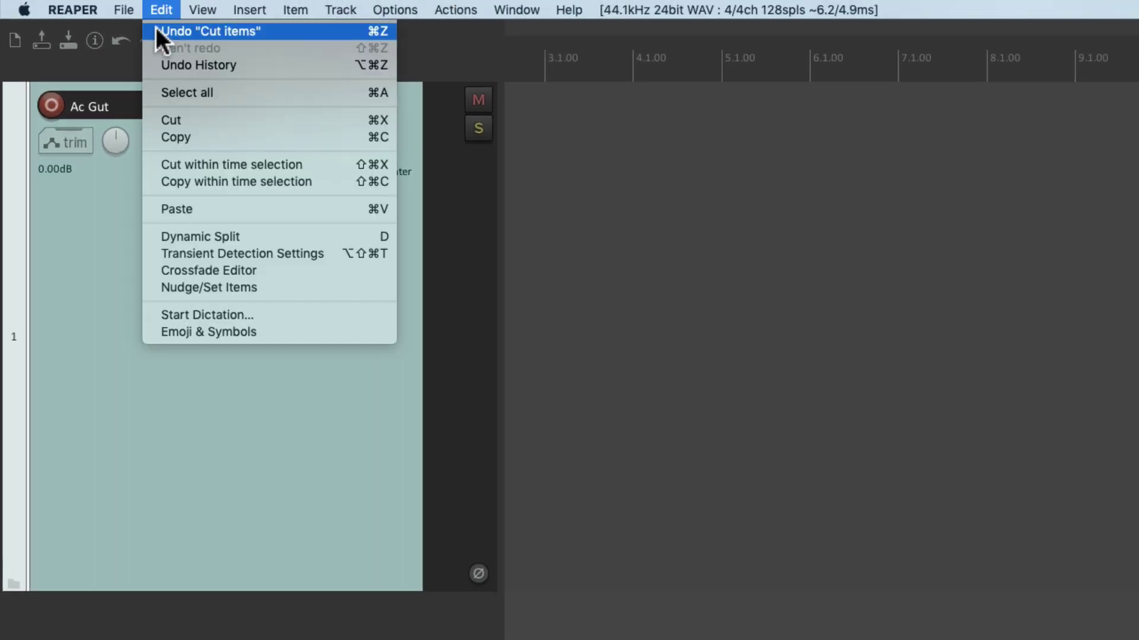
{"action": "left_click", "coordinate": [157, 30]}
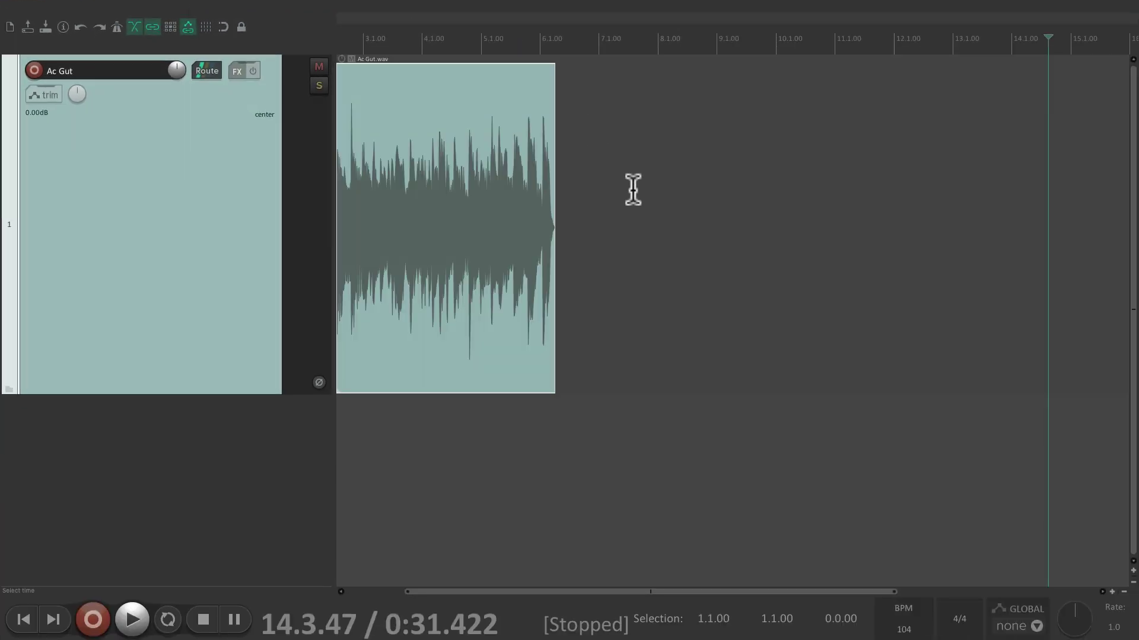
{"action": "key", "text": "ctrl+v"}
{"action": "key", "text": "ctrl+v"}
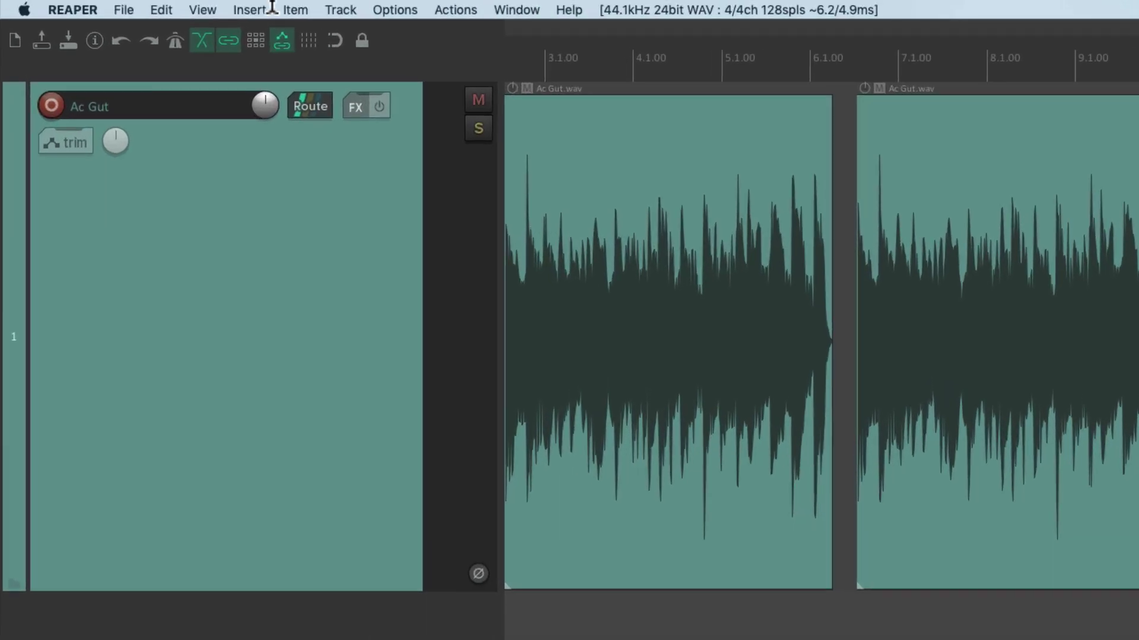
Revert the project in the Undo History to the latest "Move media items" entry, before the items were pasted
{"action": "left_click", "coordinate": [107, 6]}
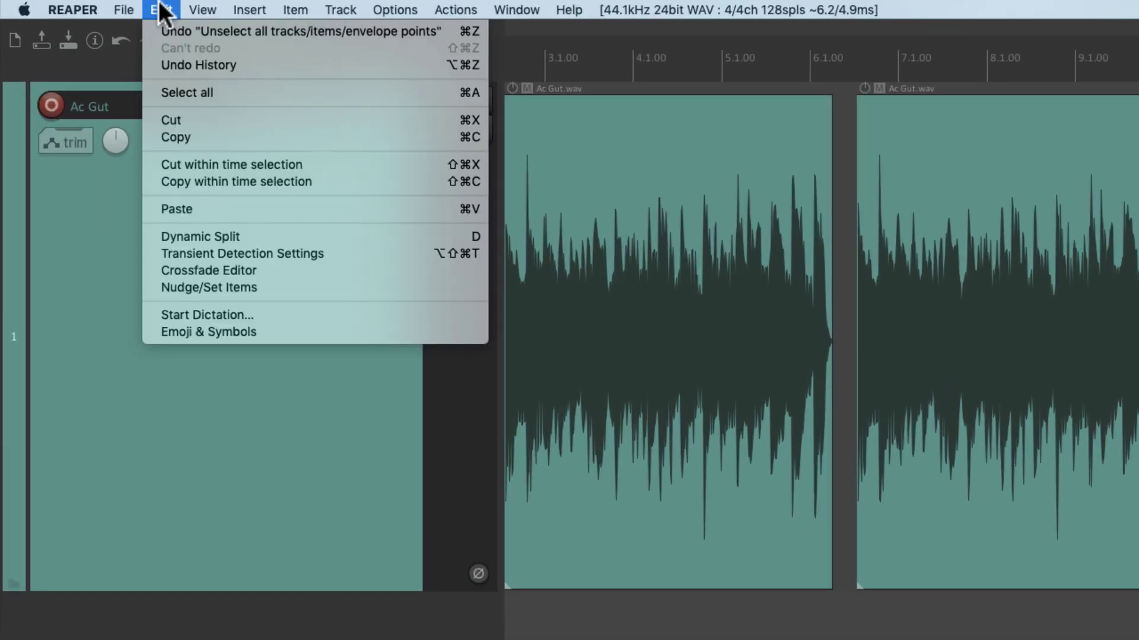
{"action": "left_click", "coordinate": [149, 64]}
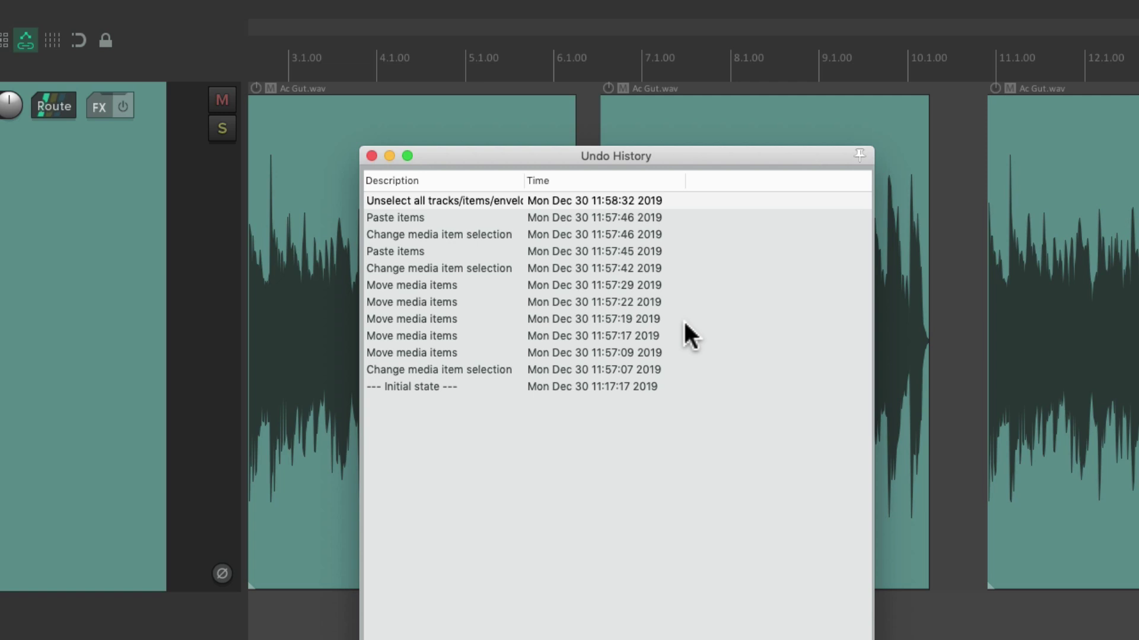
{"action": "left_click", "coordinate": [456, 285]}
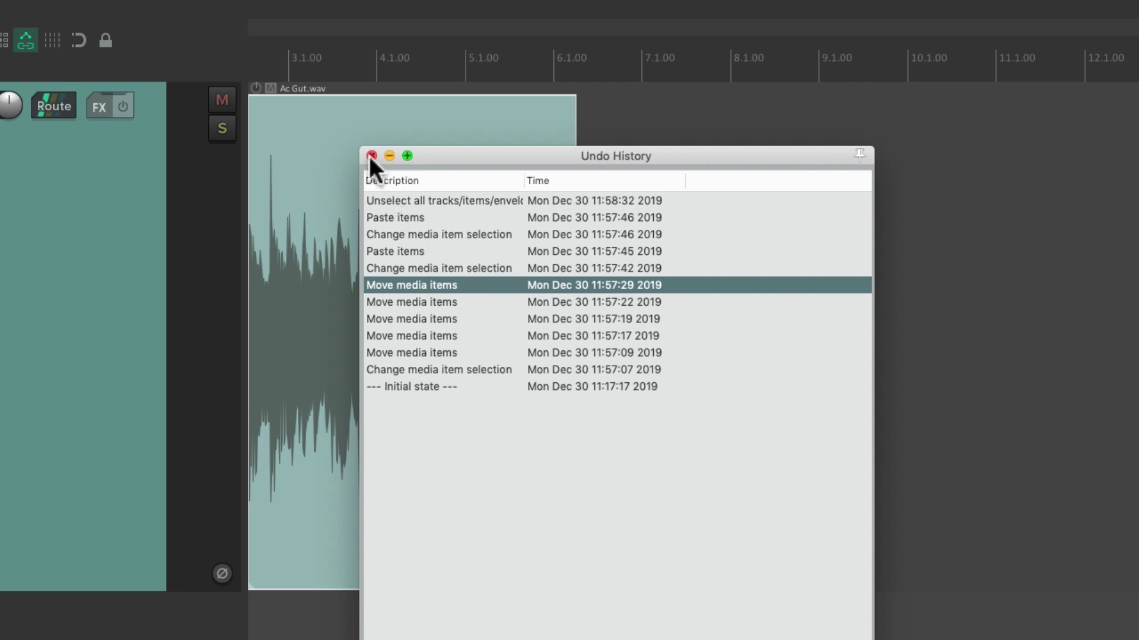
{"action": "left_click", "coordinate": [370, 157]}
Move the Ac Gut item slightly later and extend its start and end edges outward to include the quiet audio around it
{"action": "scroll", "coordinate": [573, 285], "scroll_direction": "up", "scroll_amount": 5}
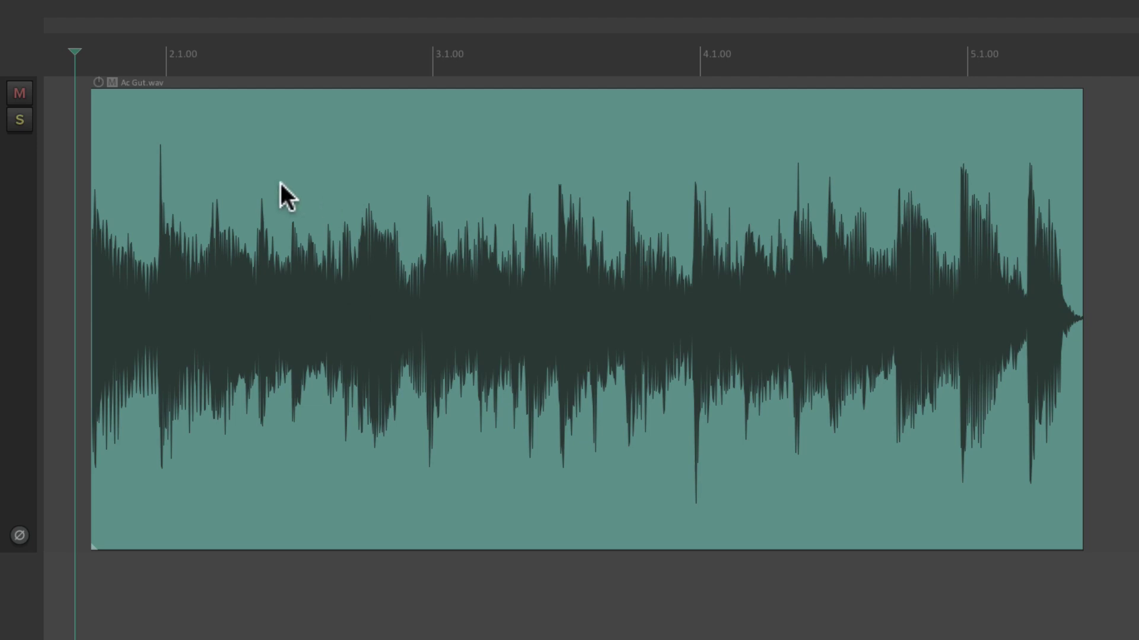
{"action": "left_click_drag", "start_coordinate": [273, 186], "coordinate": [347, 234]}
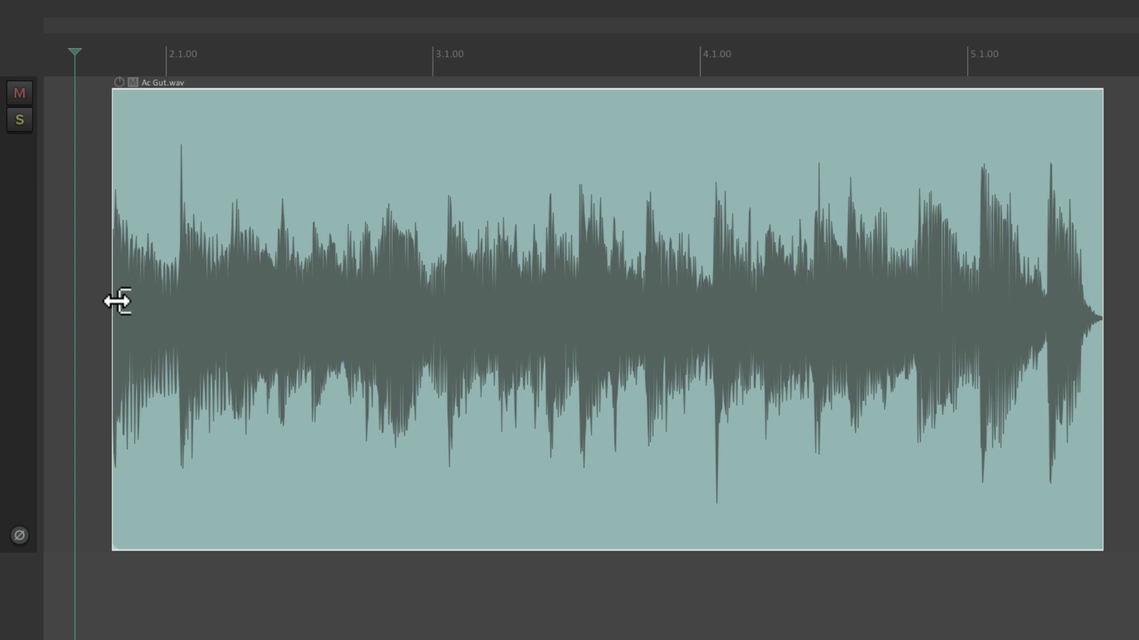
{"action": "left_click_drag", "start_coordinate": [116, 301], "coordinate": [94, 324]}
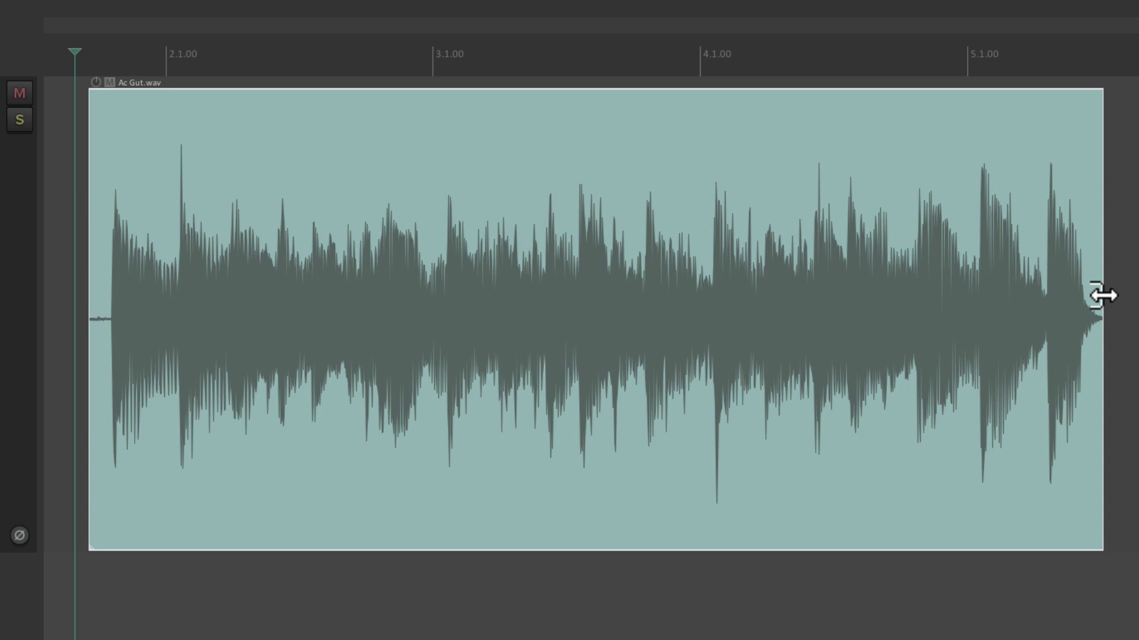
{"action": "left_click_drag", "start_coordinate": [1102, 295], "coordinate": [1118, 338]}
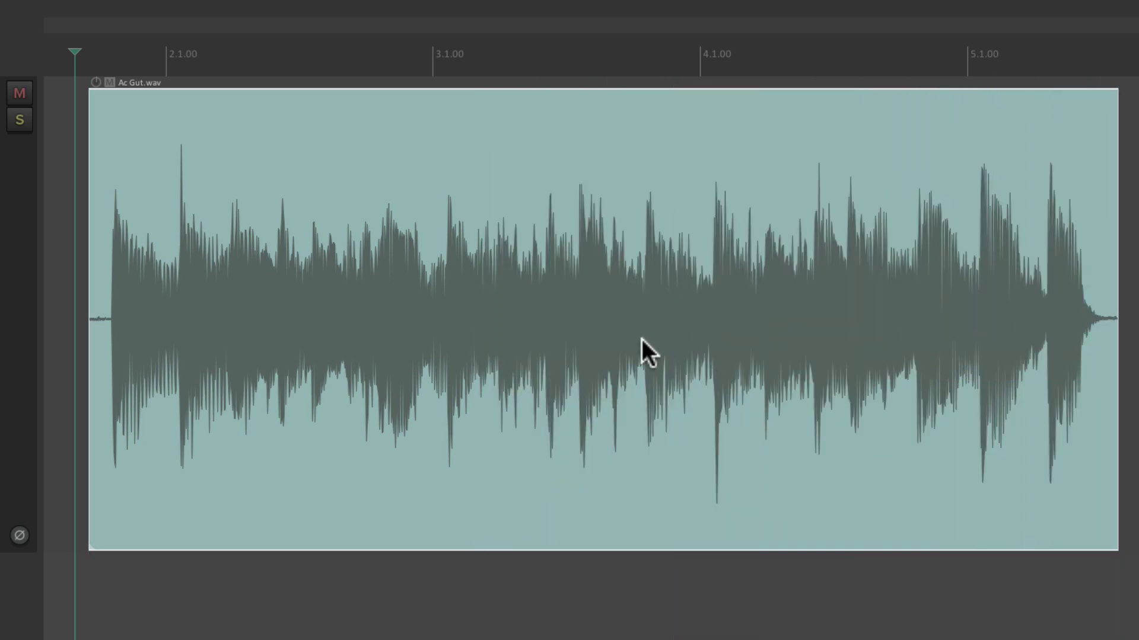
{"action": "mouse_move", "coordinate": [94, 304]}
{"action": "left_mouse_down"}
{"action": "mouse_move", "coordinate": [373, 299]}
{"action": "mouse_move", "coordinate": [91, 314]}
{"action": "left_mouse_up"}
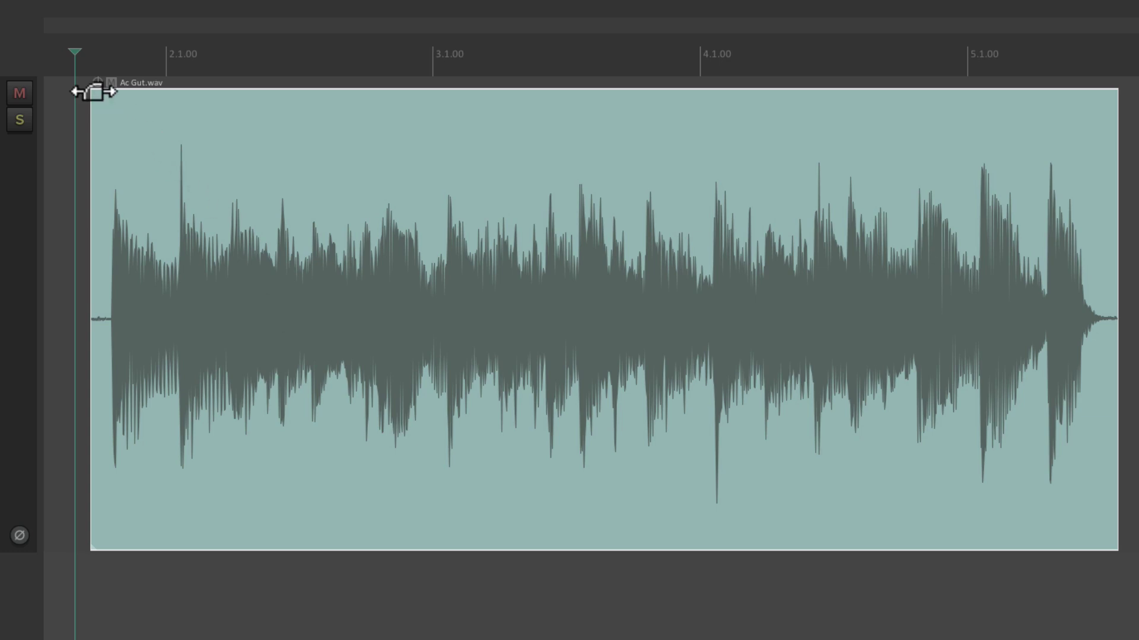
Audition a long fade-in on the Ac Gut item reaching about the middle of bar 3, and remove it again
{"action": "left_click_drag", "start_coordinate": [95, 92], "coordinate": [587, 135]}
{"action": "key", "text": "space"}
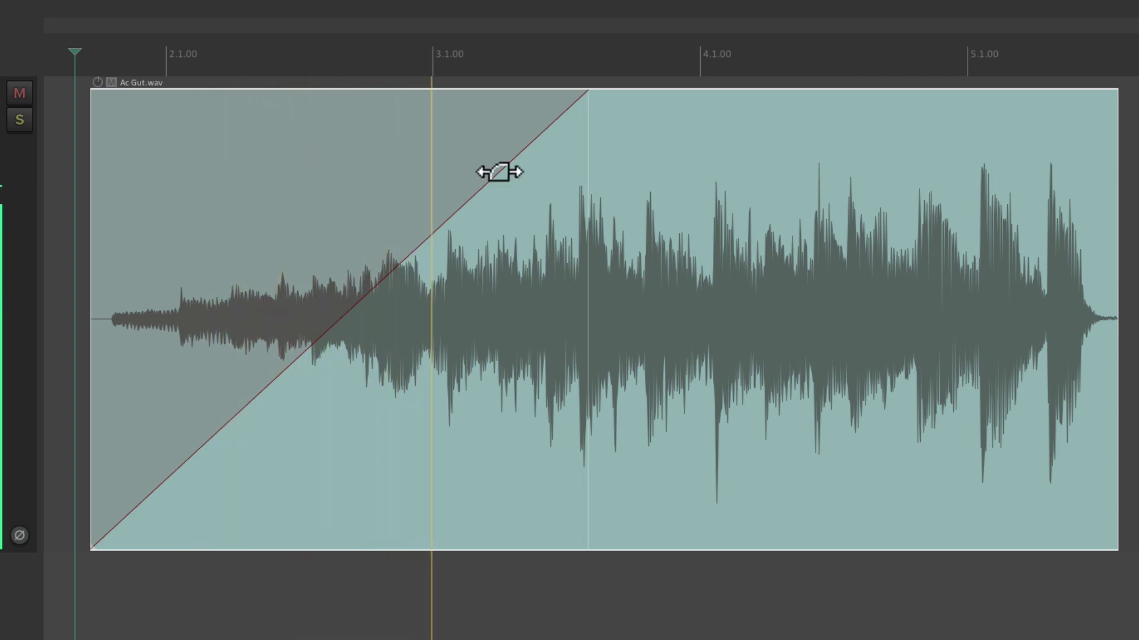
{"action": "key", "text": "space"}
{"action": "left_click_drag", "start_coordinate": [584, 112], "coordinate": [65, 133]}
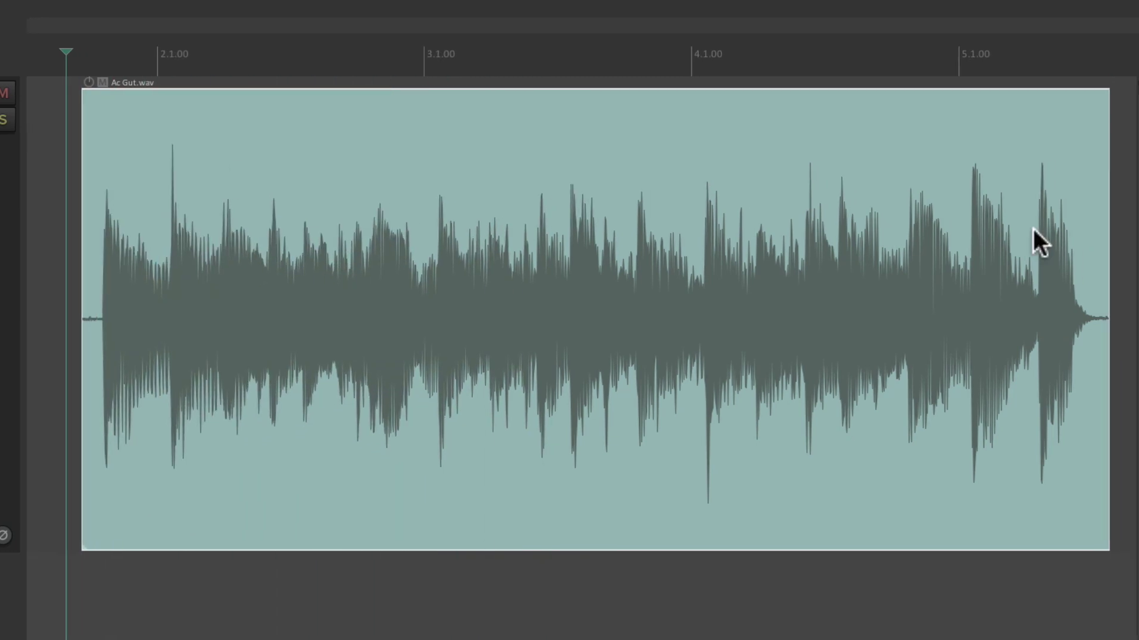
Audition a fade-out of 2.1.52 on the Ac Gut item, playing from early bar 3, and remove it again
{"action": "left_click_drag", "start_coordinate": [1126, 95], "coordinate": [463, 203]}
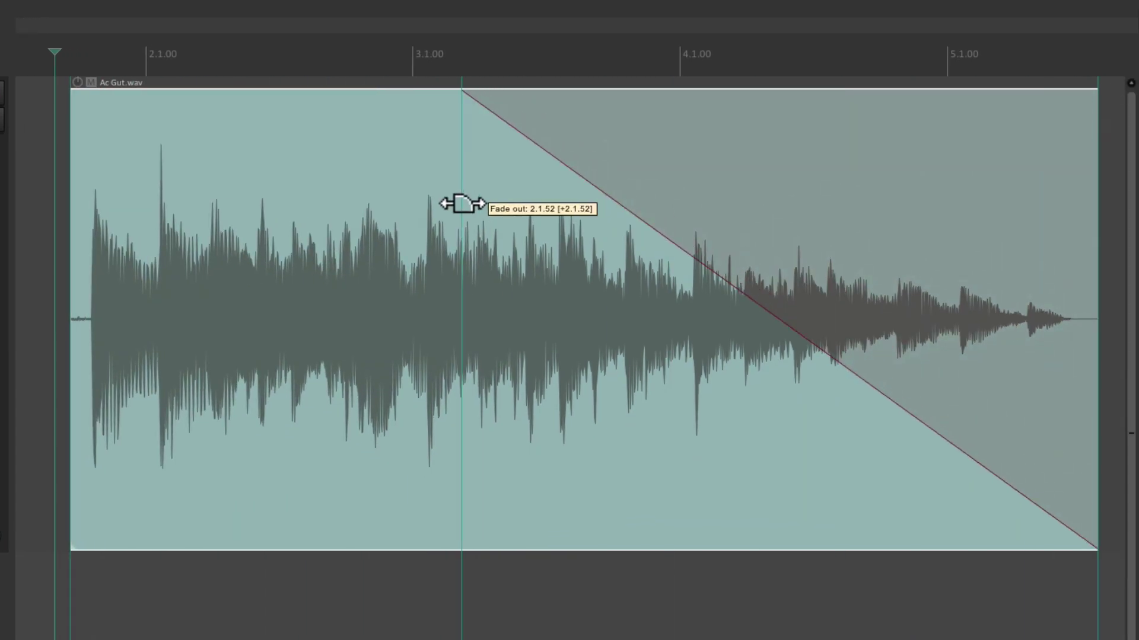
{"action": "left_click", "coordinate": [453, 43]}
{"action": "key", "text": "space"}
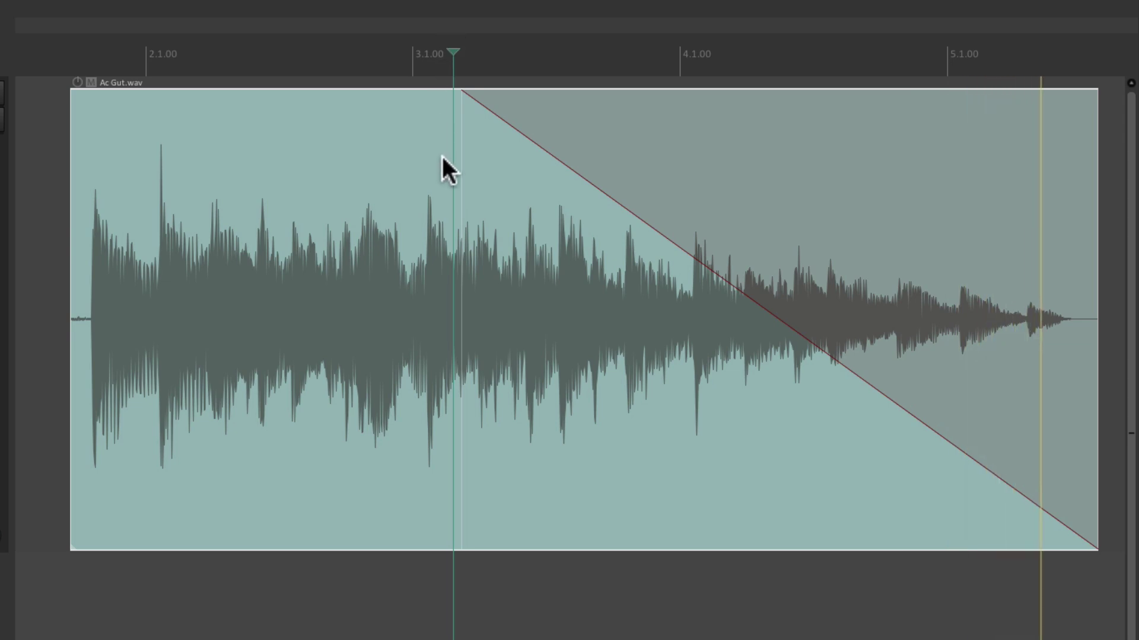
{"action": "left_click_drag", "start_coordinate": [461, 101], "coordinate": [1103, 143]}
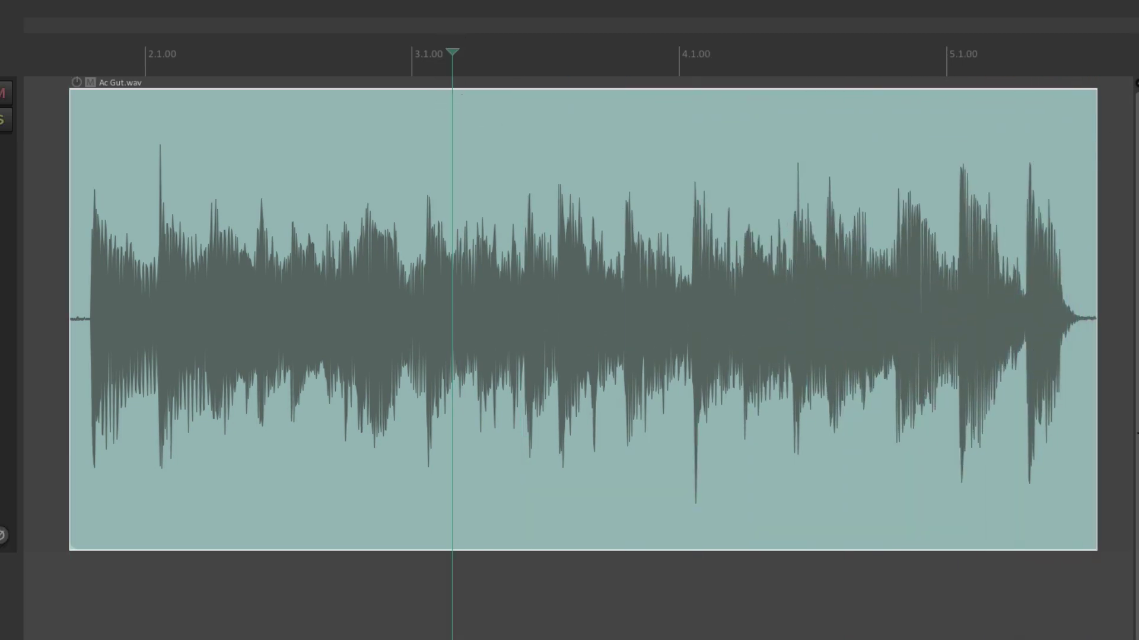
Time-stretch the Ac Gut item's start edge to about the middle of bar 3, compressing it to a rate of about 1.886, and play it
{"action": "left_click", "coordinate": [57, 320]}
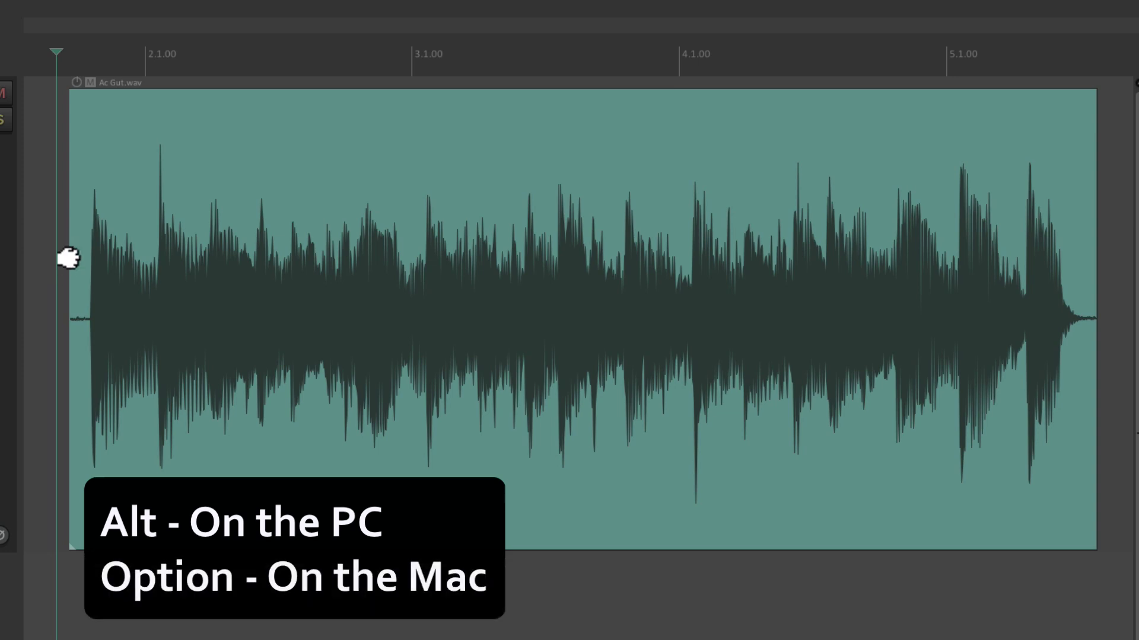
{"action": "left_click_drag", "start_coordinate": [68, 259], "coordinate": [551, 262]}
{"action": "left_click", "coordinate": [537, 283]}
{"action": "key", "text": "space"}
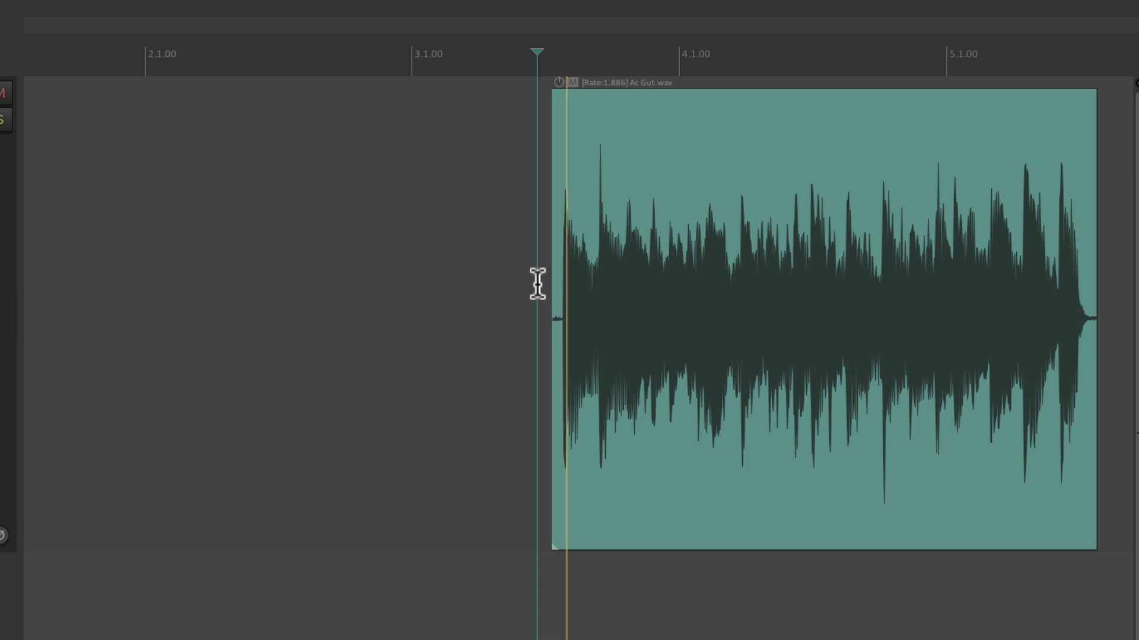
{"action": "scroll", "coordinate": [536, 283], "scroll_direction": "down", "scroll_amount": 3}
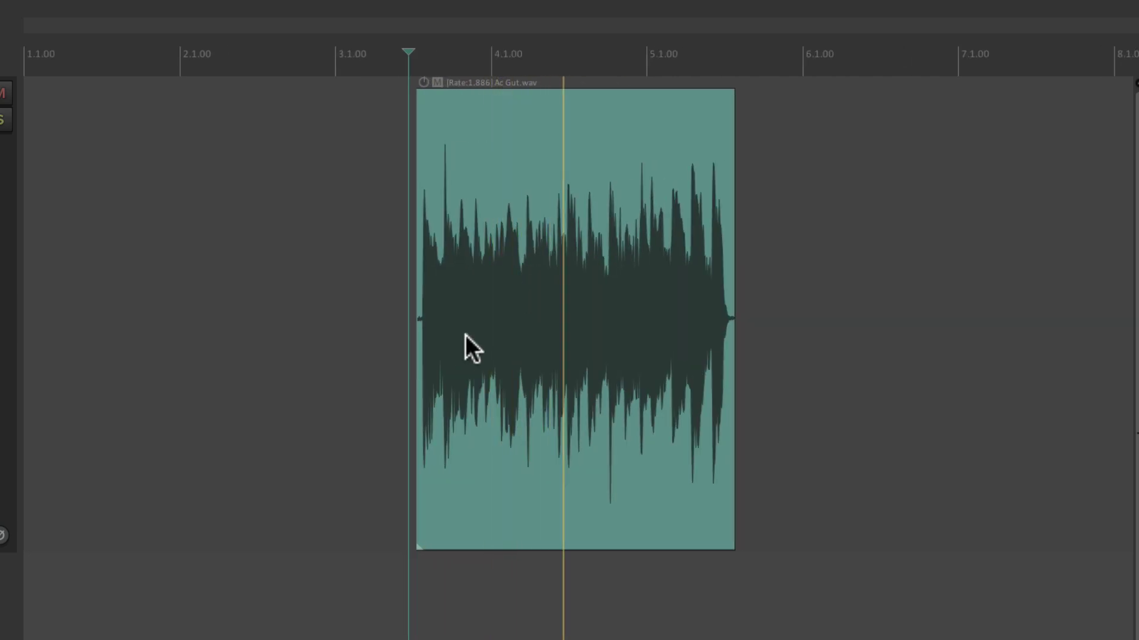
{"action": "key", "text": "space"}
Time-stretch the Ac Gut item from early bar 1 to late bar 6, slowing it to a rate of about 0.708, and play it
{"action": "left_click_drag", "start_coordinate": [424, 349], "coordinate": [71, 356]}
{"action": "left_click_drag", "start_coordinate": [737, 376], "coordinate": [916, 374]}
{"action": "left_click", "coordinate": [55, 357]}
{"action": "key", "text": "space"}
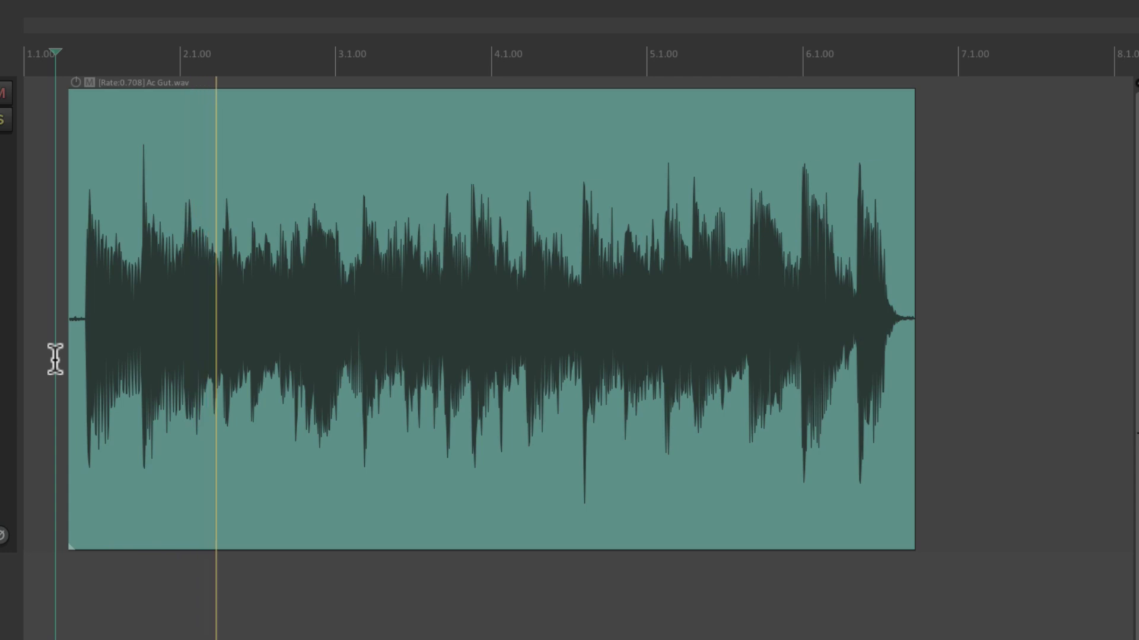
{"action": "key", "text": "space"}
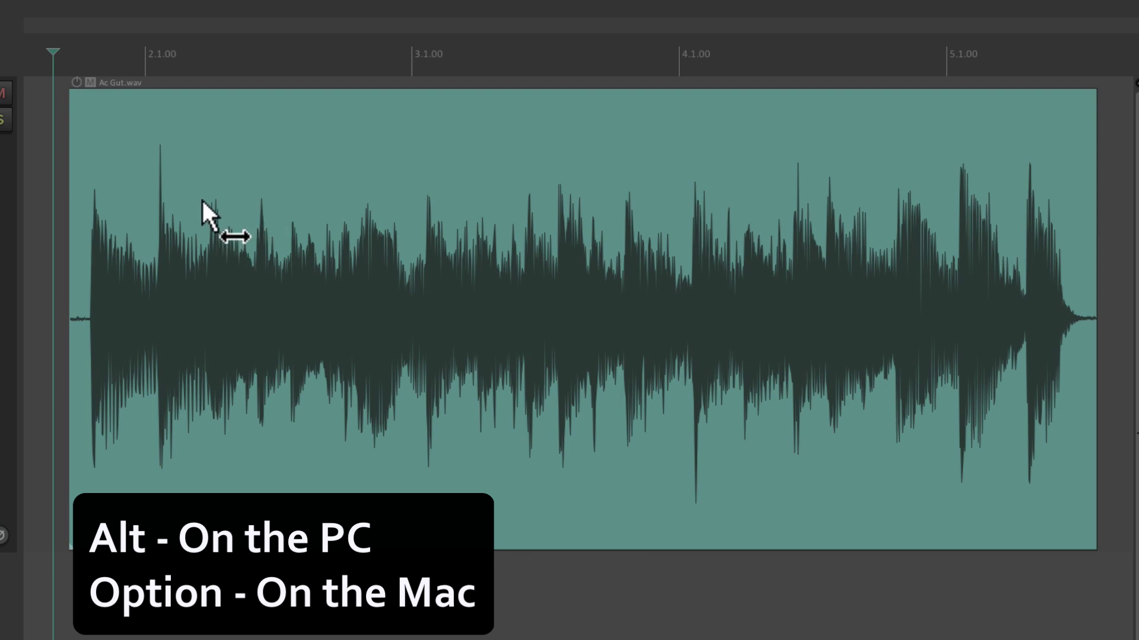
Slip the audio inside the Ac Gut item earlier while keeping the item's edges in place
{"action": "left_click_drag", "start_coordinate": [202, 200], "coordinate": [131, 298]}
{"action": "scroll", "coordinate": [26, 365], "scroll_direction": "up", "scroll_amount": 6}
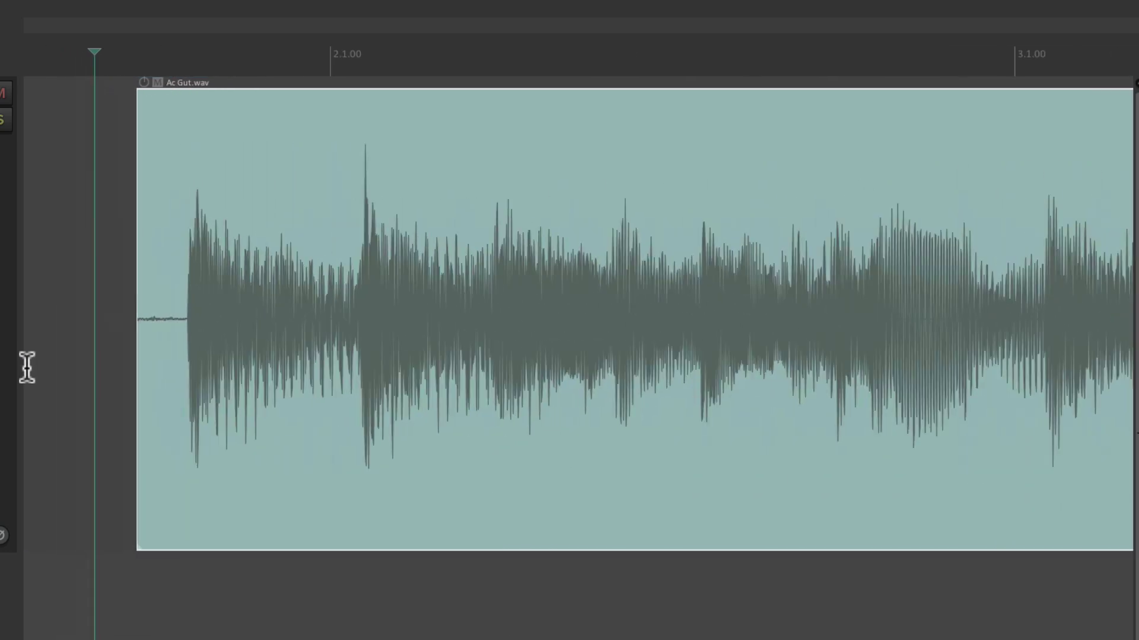
{"action": "scroll", "coordinate": [282, 369], "scroll_direction": "up", "scroll_amount": 4}
{"action": "left_click_drag", "start_coordinate": [399, 237], "coordinate": [230, 227]}
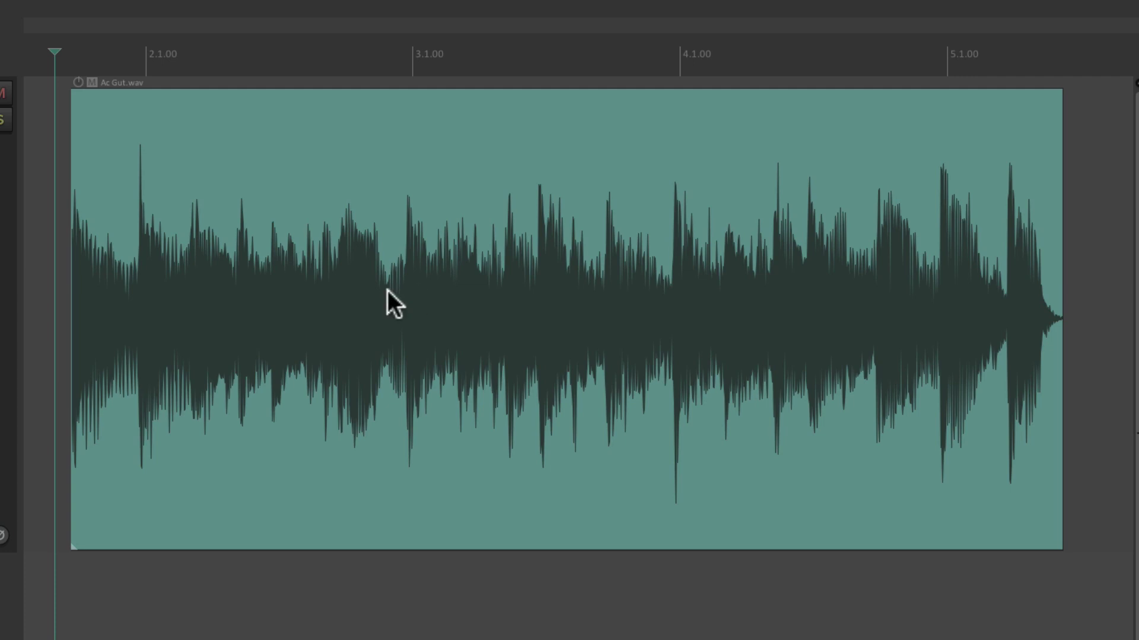
Split the Ac Gut item at about the middle of bar 2
{"action": "left_click", "coordinate": [273, 406]}
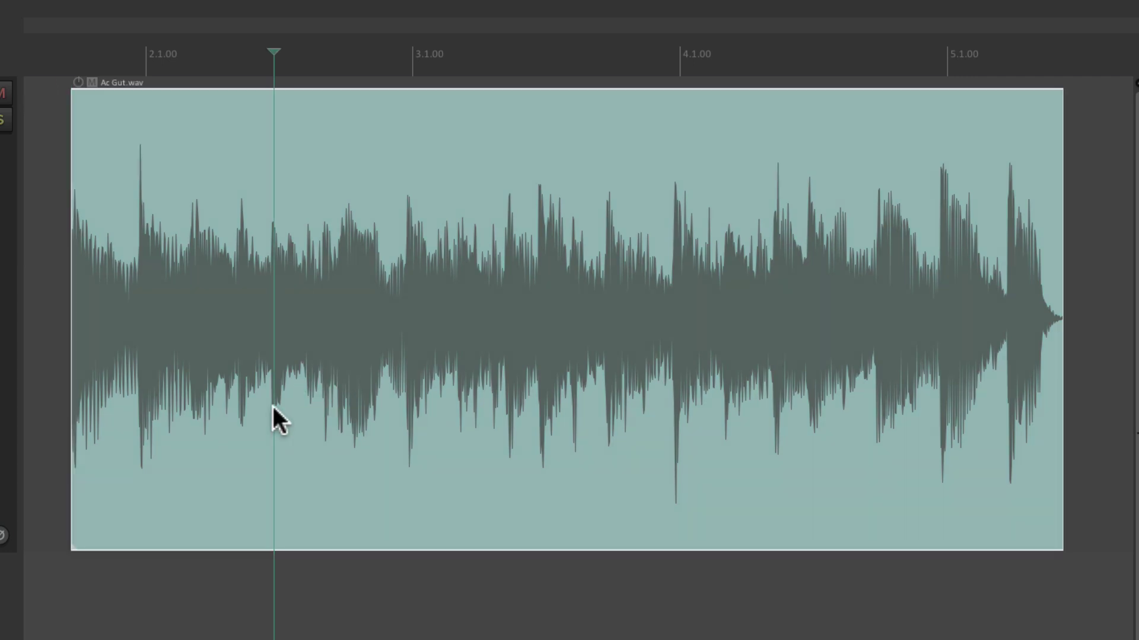
{"action": "key", "text": "s"}
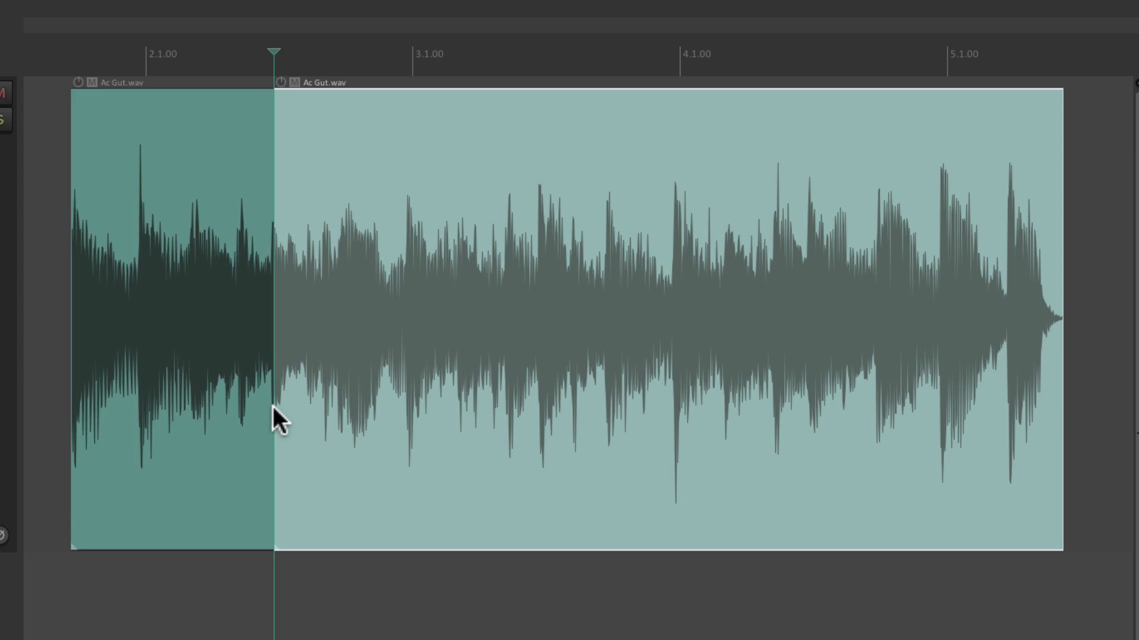
Split the Ac Gut item at bar 3, mid bar 3, just before bar 4, and at about one-third and three-quarters through bar 4
{"action": "left_click", "coordinate": [411, 432]}
{"action": "key", "text": "s"}
{"action": "left_click", "coordinate": [546, 374]}
{"action": "key", "text": "s"}
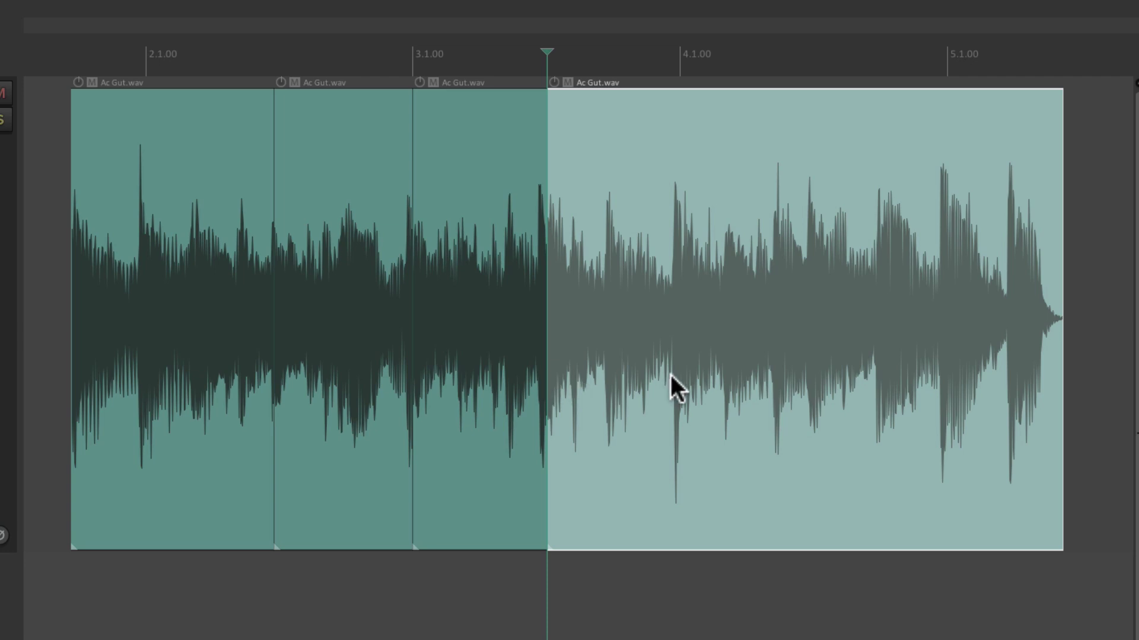
{"action": "left_click", "coordinate": [670, 375]}
{"action": "key", "text": "s"}
{"action": "left_click", "coordinate": [773, 372]}
{"action": "key", "text": "s"}
{"action": "left_click", "coordinate": [886, 371]}
{"action": "key", "text": "s"}
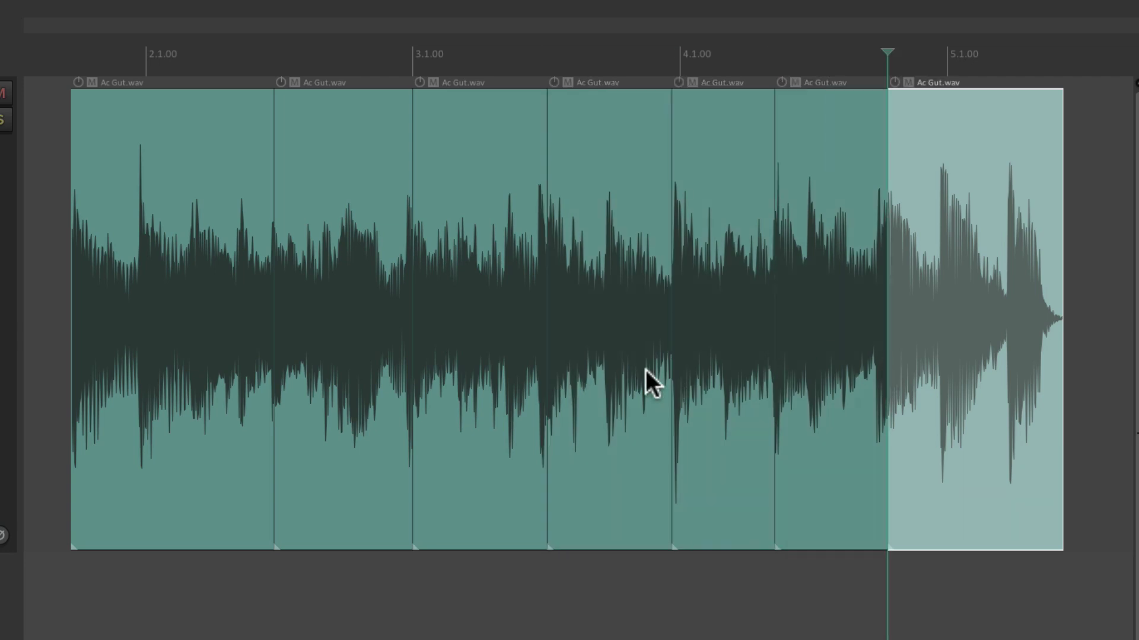
Copy the second Ac Gut slice and paste it at early bar 6 and again at late bar 6
{"action": "left_click", "coordinate": [323, 192]}
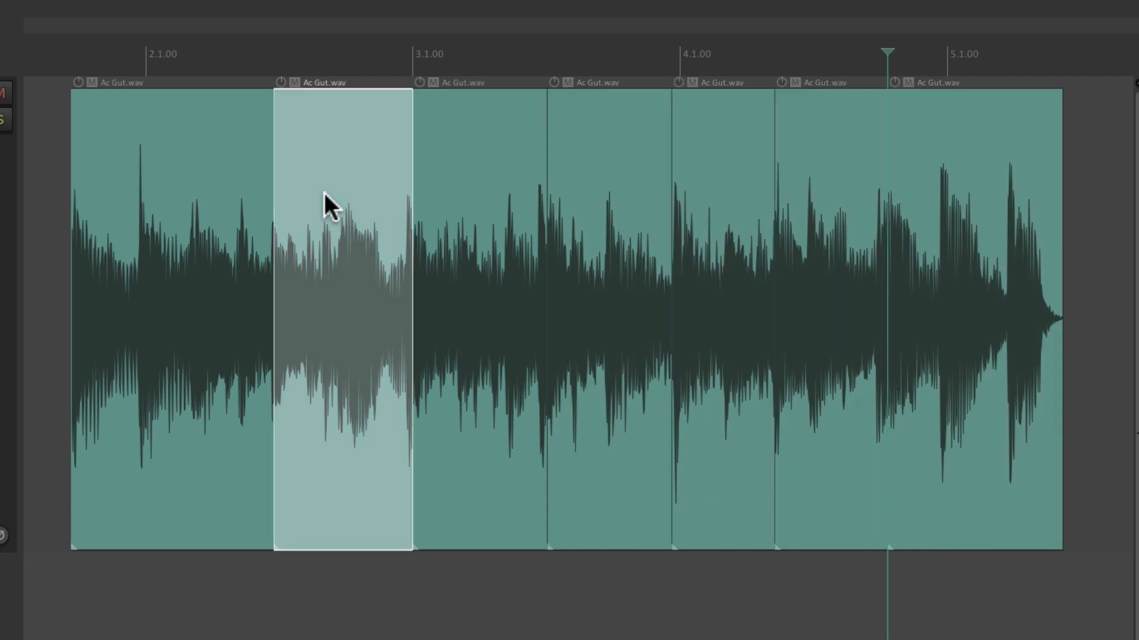
{"action": "scroll", "coordinate": [332, 193], "scroll_direction": "right", "scroll_amount": 5}
{"action": "left_click", "coordinate": [428, 205]}
{"action": "key", "text": "ctrl+v"}
{"action": "scroll", "coordinate": [478, 204], "scroll_direction": "right", "scroll_amount": 2}
{"action": "left_click", "coordinate": [478, 205]}
{"action": "key", "text": "ctrl+v"}
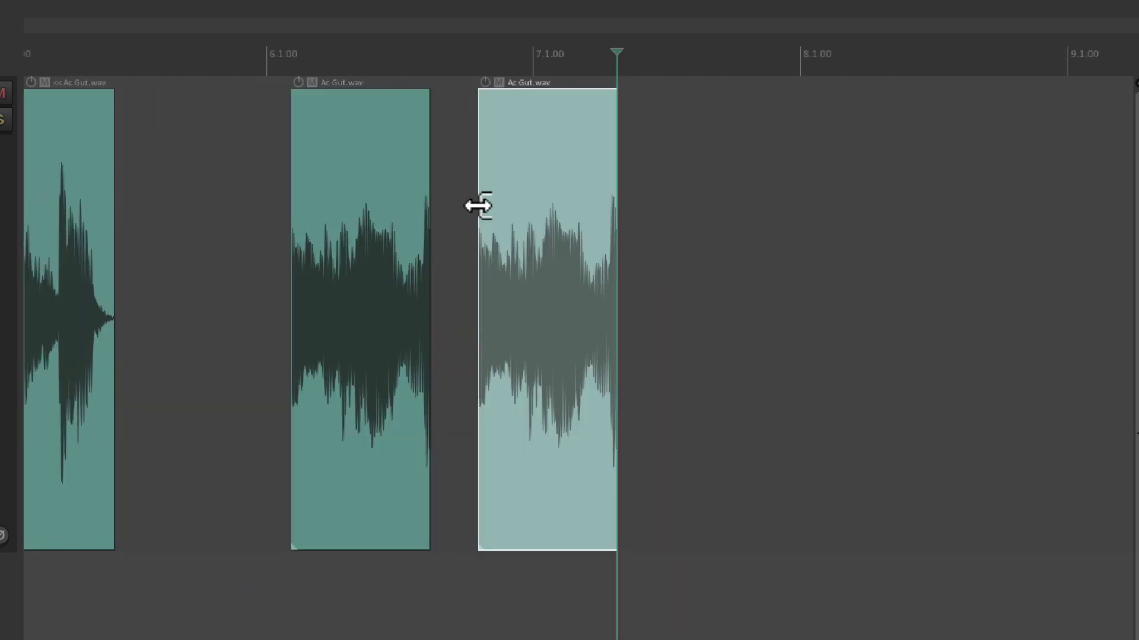
Undo both pasted slices in bar 6
{"action": "key", "text": "ctrl+z"}
{"action": "left_click", "coordinate": [394, 199]}
{"action": "scroll", "coordinate": [393, 202], "scroll_direction": "left", "scroll_amount": 6}
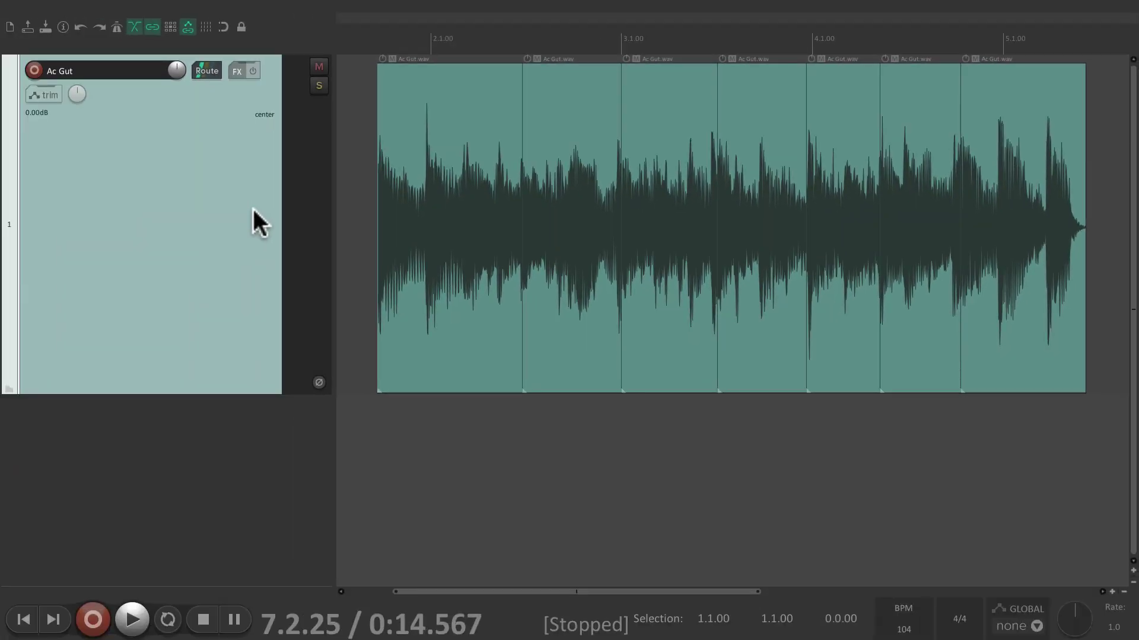
Select all the Ac Gut slices and heal their splits into one item
{"action": "key", "text": "ctrl+a"}
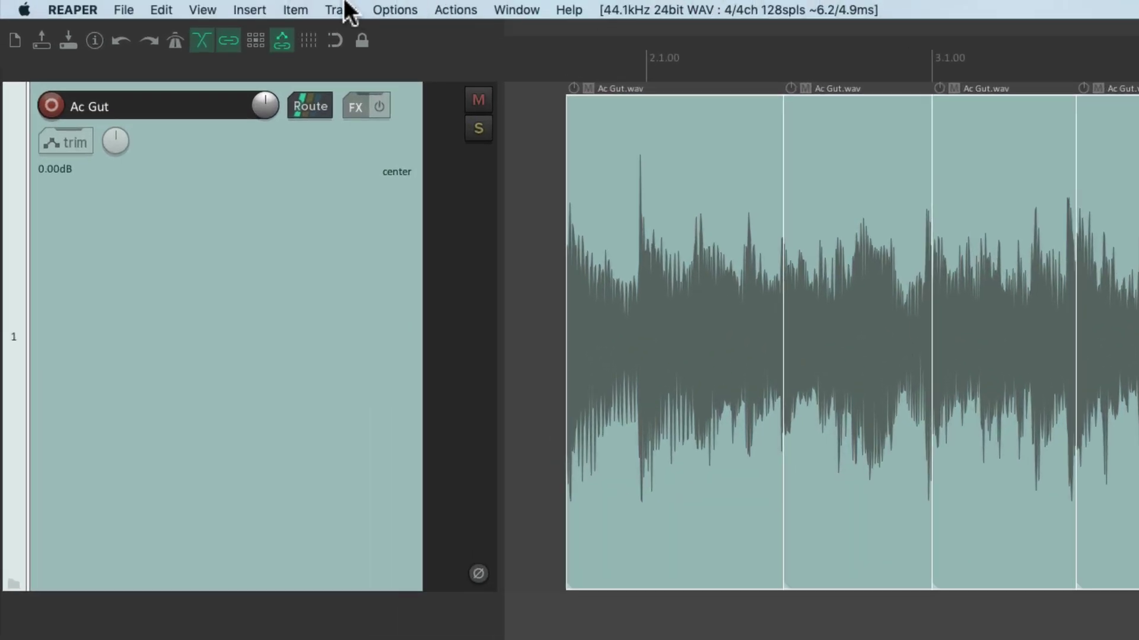
{"action": "left_click", "coordinate": [197, 7]}
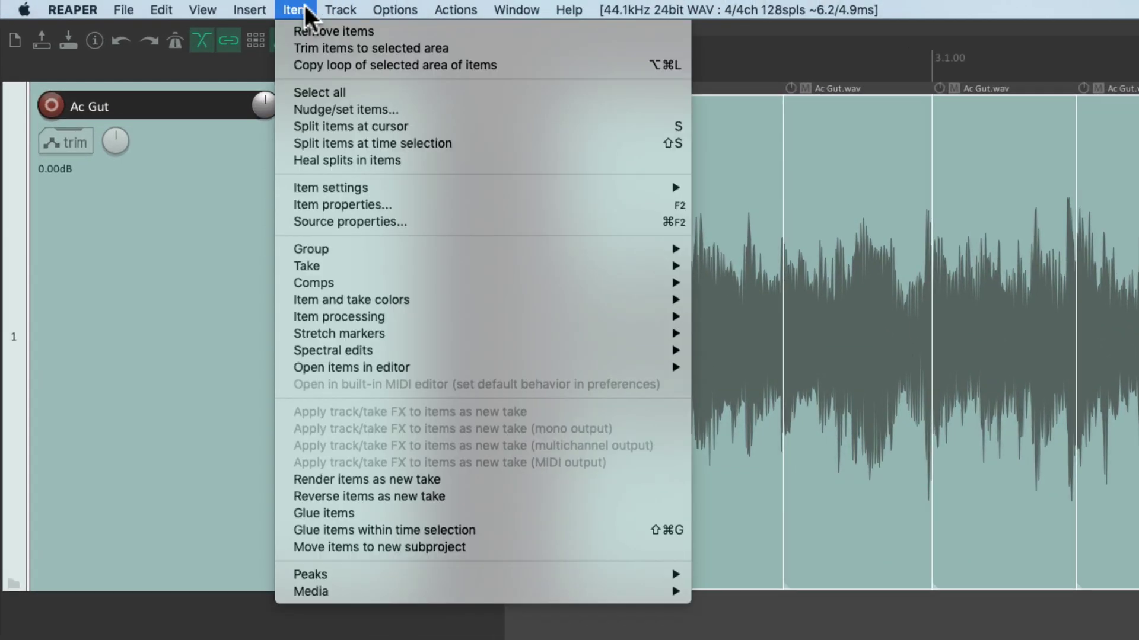
{"action": "left_click", "coordinate": [276, 159]}
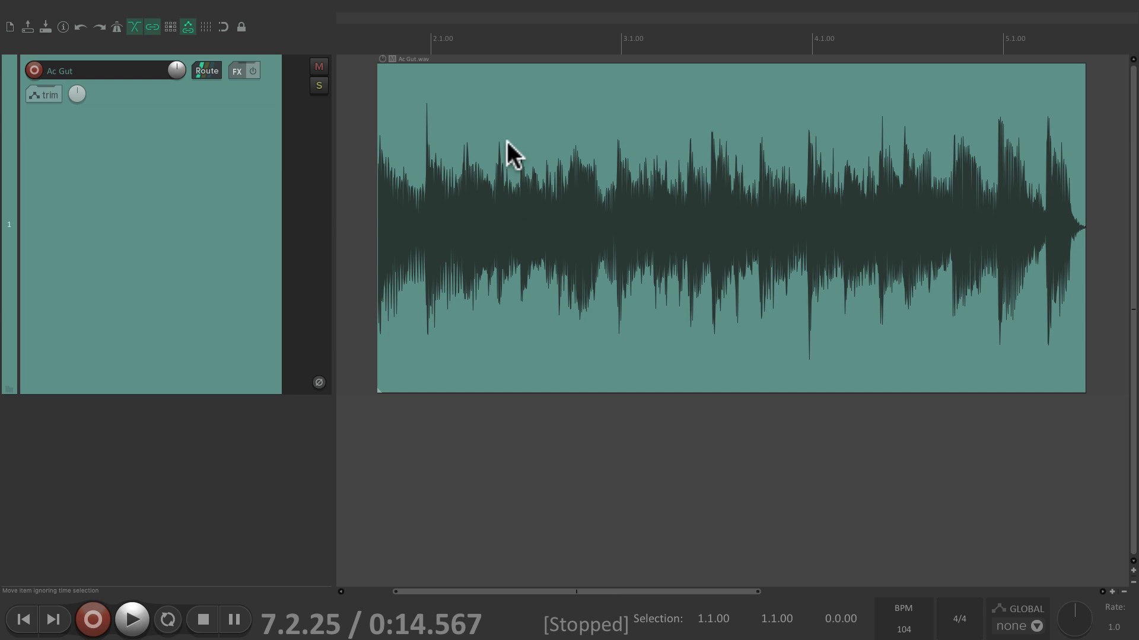
Make three copies of the Ac Gut item in a row, placing each shortly after the end of the previous one
{"action": "scroll", "coordinate": [507, 141], "scroll_direction": "down", "scroll_amount": 4}
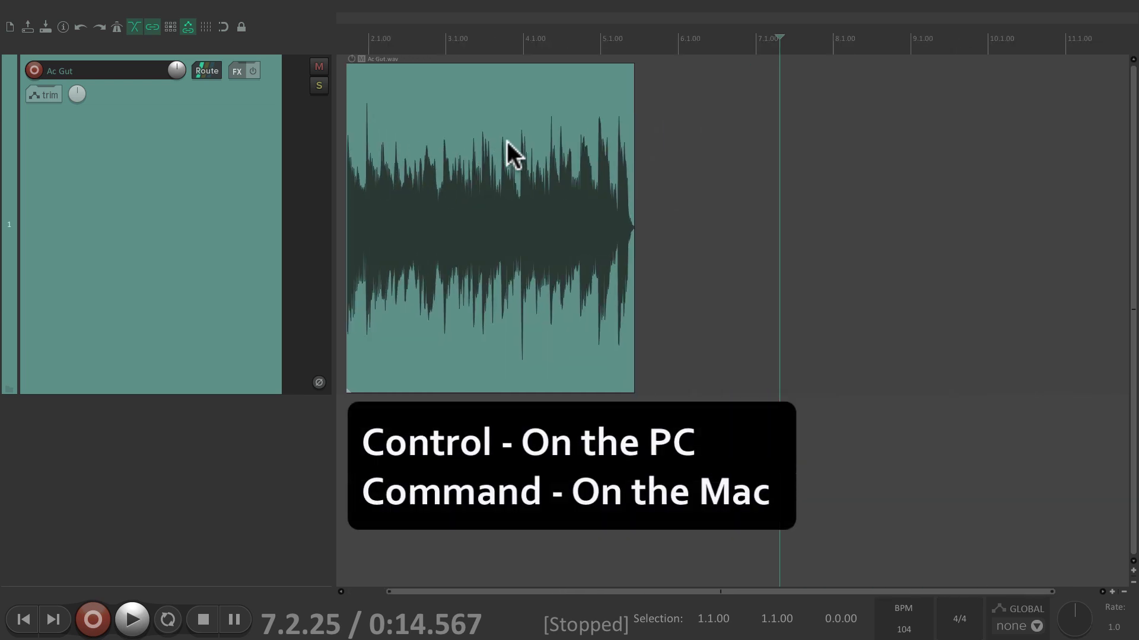
{"action": "key", "text": "ctrl"}
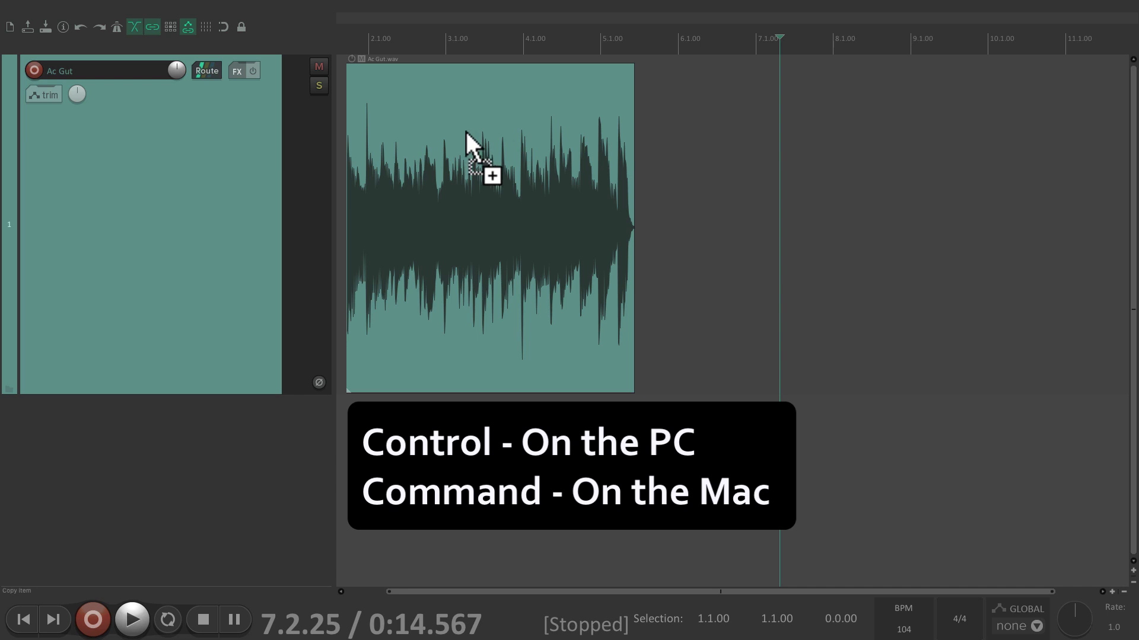
{"action": "left_click_drag", "start_coordinate": [465, 131], "coordinate": [757, 145]}
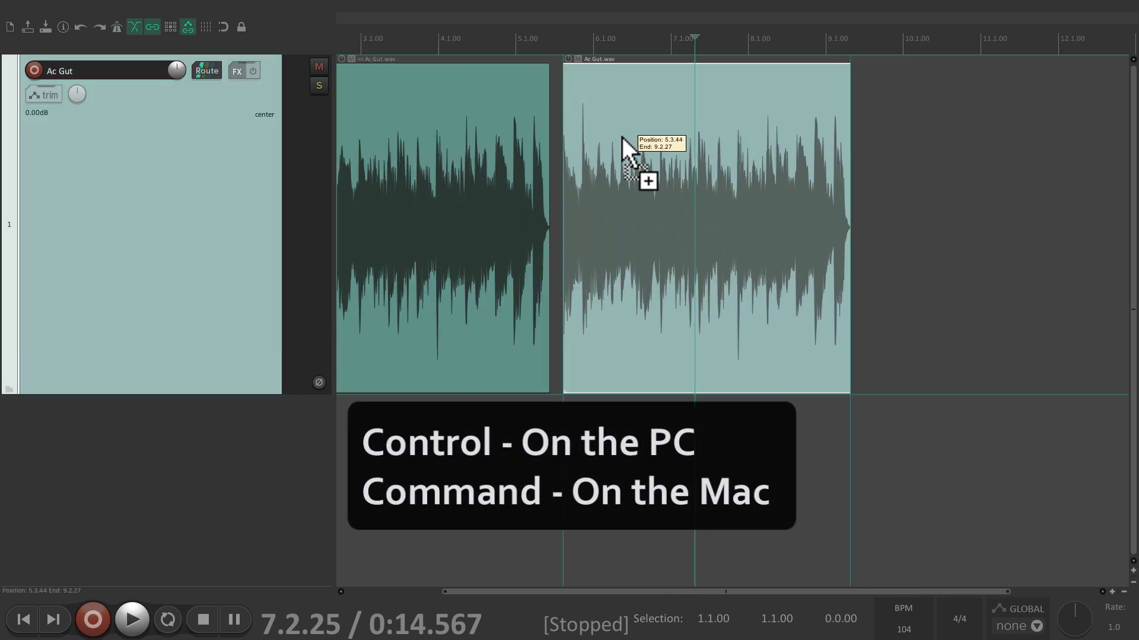
{"action": "left_click_drag", "start_coordinate": [621, 137], "coordinate": [877, 183]}
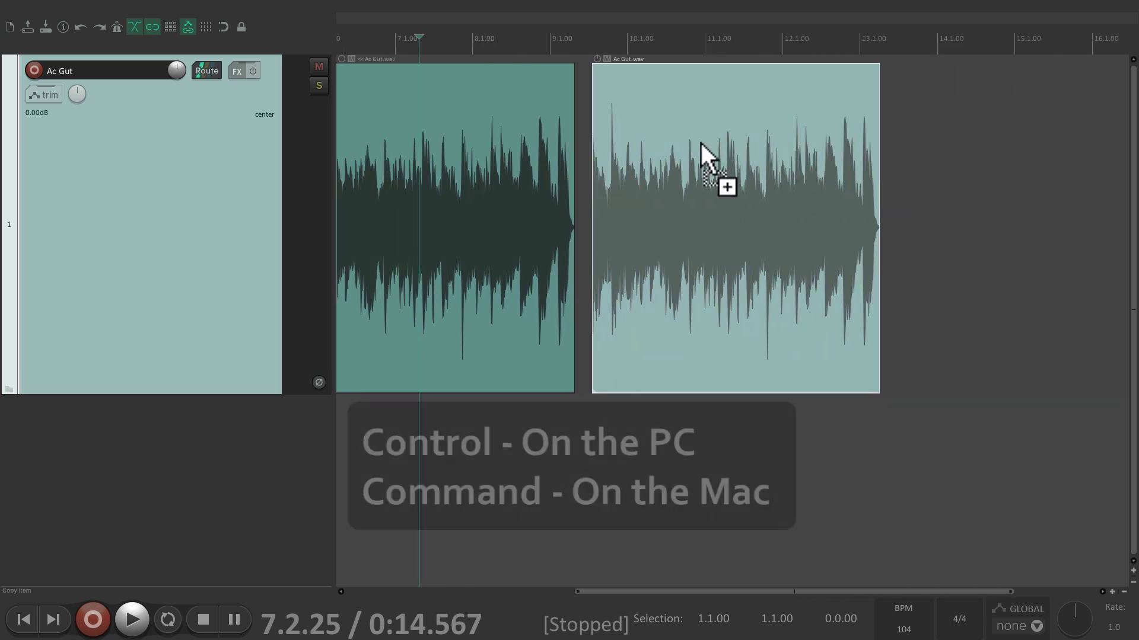
{"action": "left_click_drag", "start_coordinate": [701, 144], "coordinate": [1022, 173]}
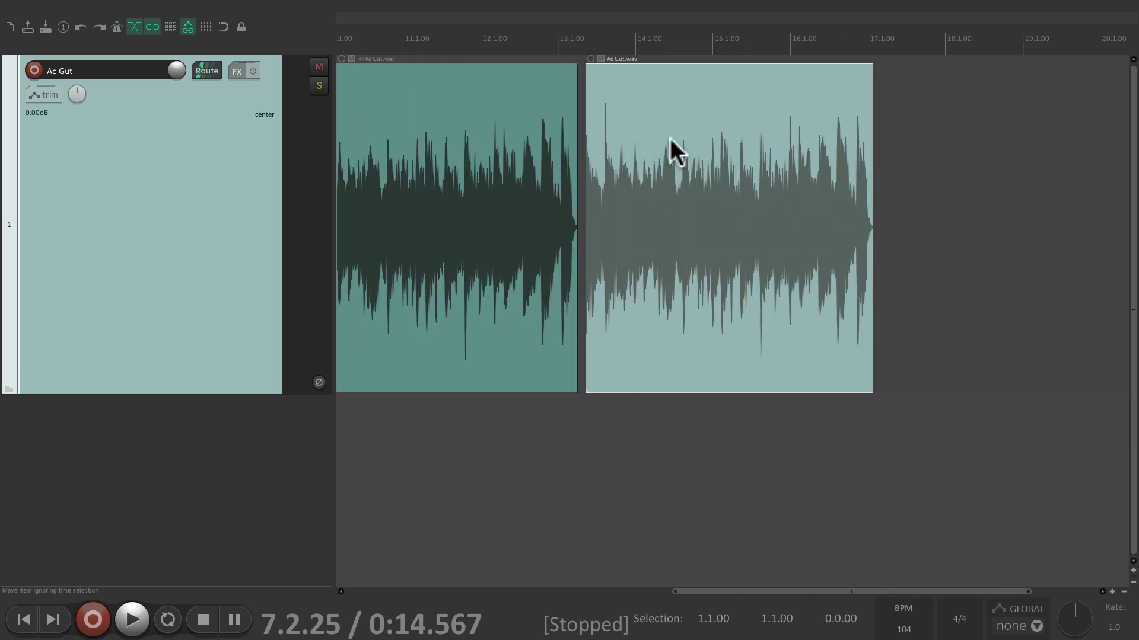
Overlap the last Ac Gut copy onto the previous item from early bar 12 to create a crossfade, and play across it
{"action": "left_click_drag", "start_coordinate": [653, 132], "coordinate": [510, 143]}
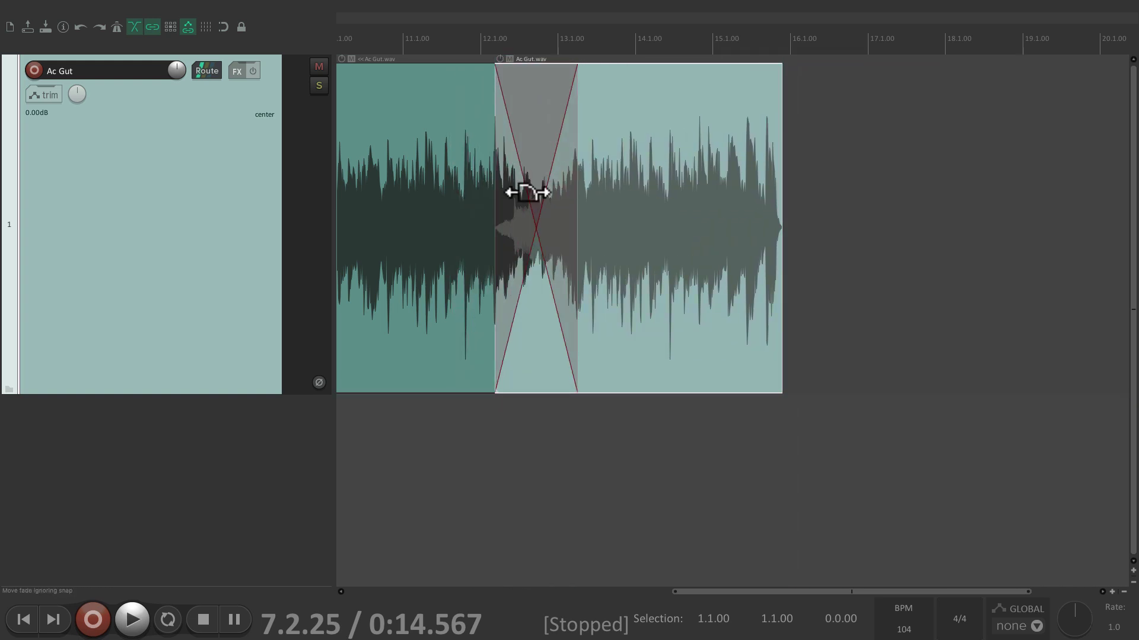
{"action": "scroll", "coordinate": [471, 283], "scroll_direction": "up", "scroll_amount": 5}
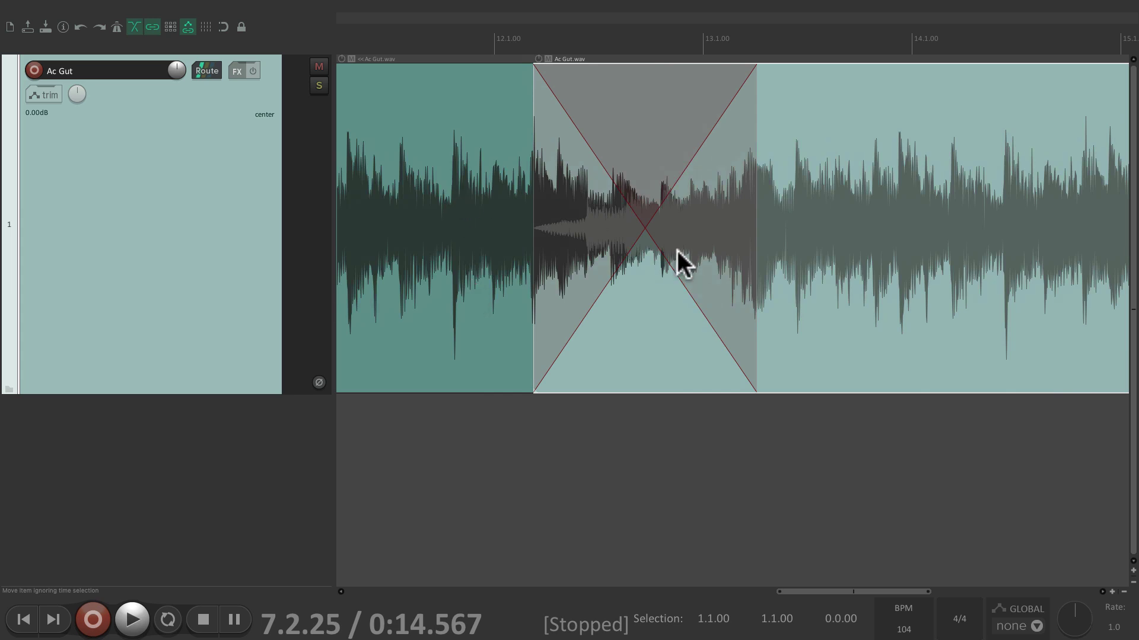
{"action": "left_click", "coordinate": [486, 426]}
{"action": "key", "text": "space"}
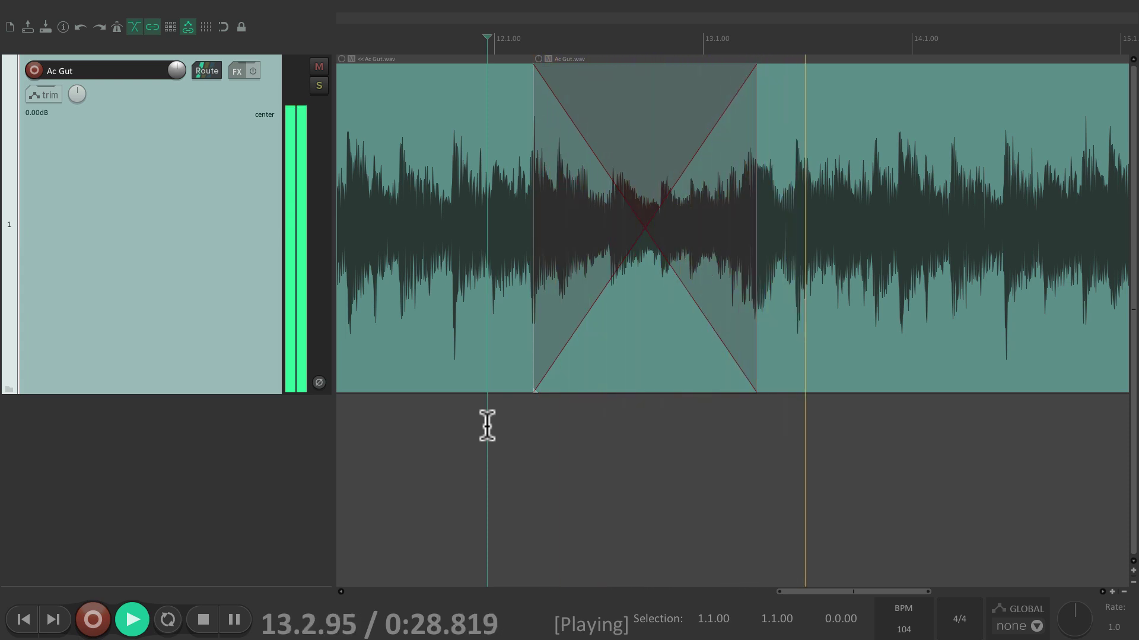
{"action": "key", "text": "space"}
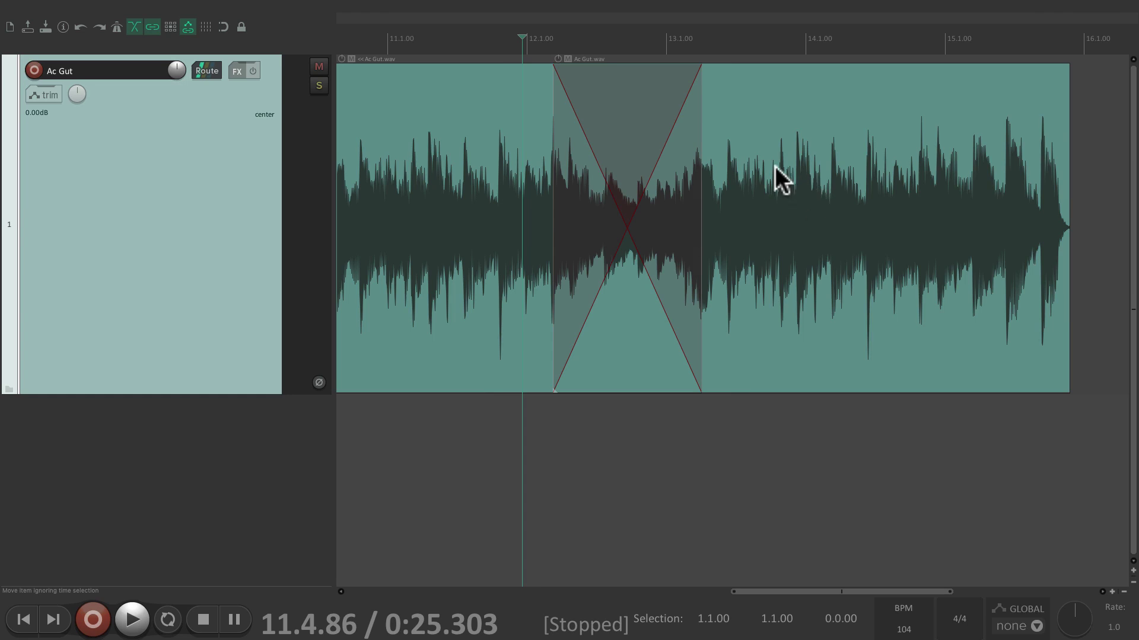
With auto-crossfade turned off, move the last Ac Gut copy to overlap the previous item from about bar 12
{"action": "left_click_drag", "start_coordinate": [781, 178], "coordinate": [899, 172]}
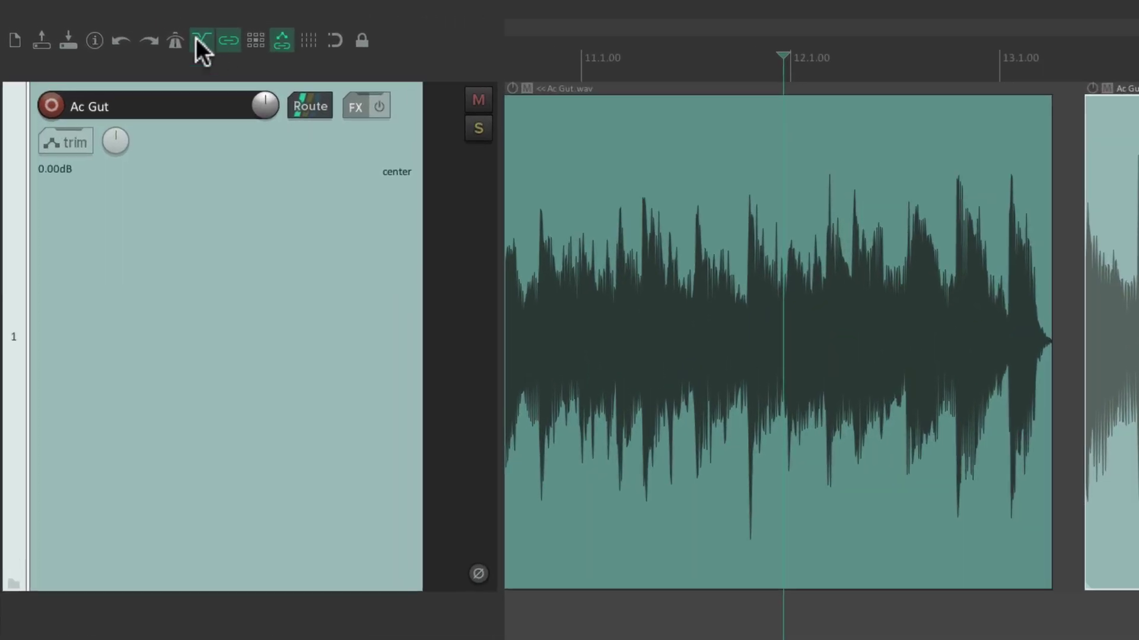
{"action": "left_click", "coordinate": [196, 38]}
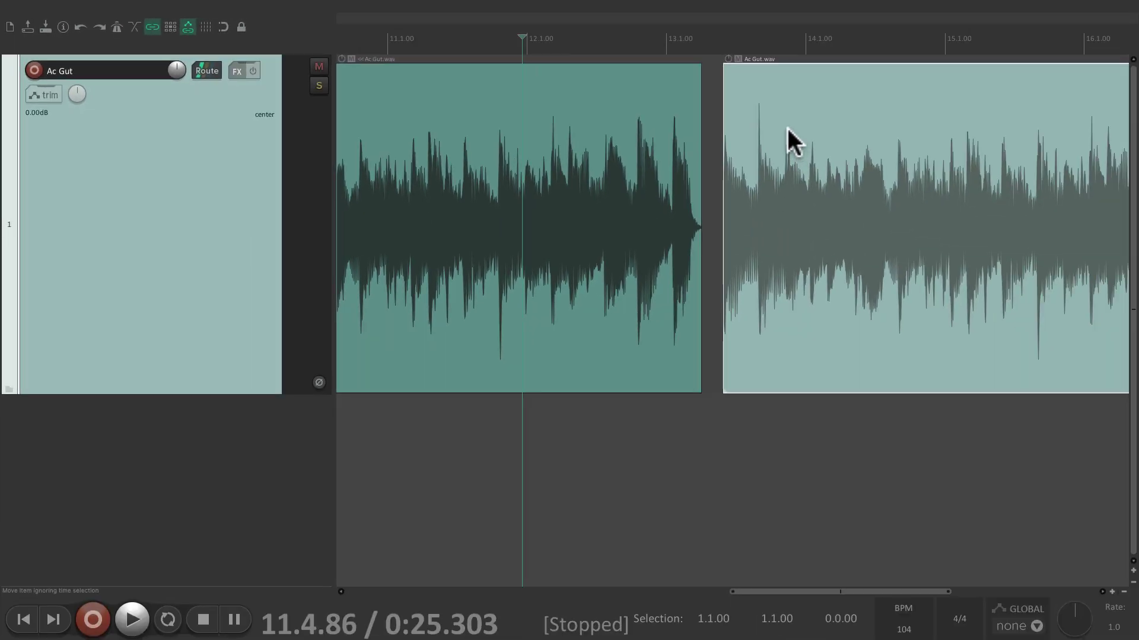
{"action": "left_click_drag", "start_coordinate": [738, 160], "coordinate": [573, 172]}
{"action": "scroll", "coordinate": [563, 220], "scroll_direction": "up", "scroll_amount": 3}
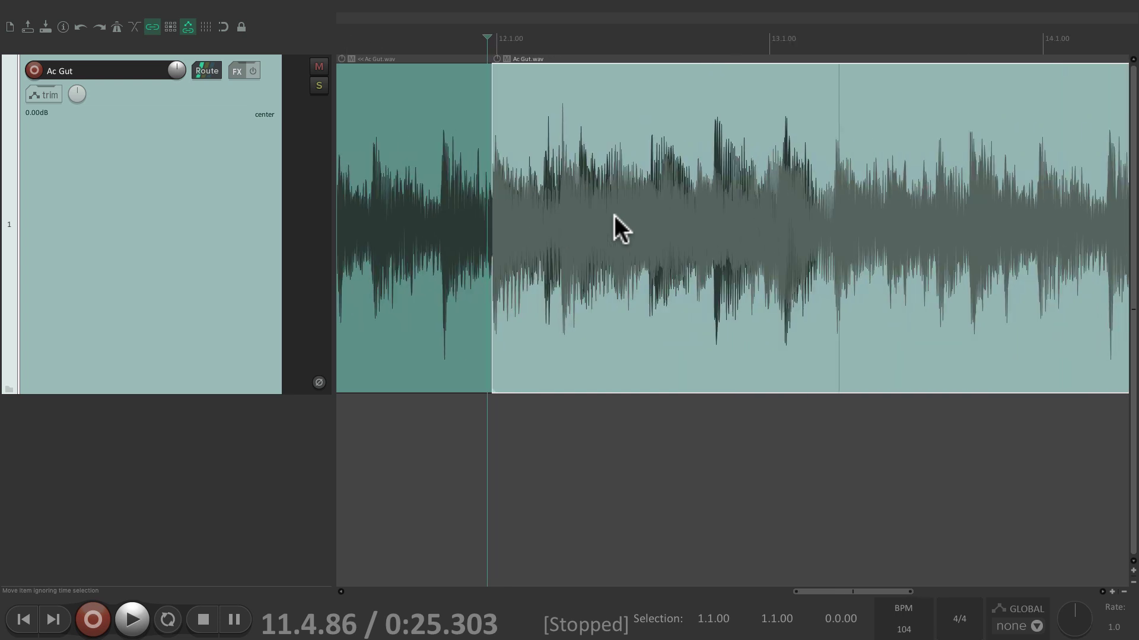
Move the last Ac Gut copy slightly later in bar 12, still overlapping the previous item, and play the overlap
{"action": "left_click_drag", "start_coordinate": [870, 129], "coordinate": [949, 148]}
{"action": "left_click", "coordinate": [506, 427]}
{"action": "key", "text": "space"}
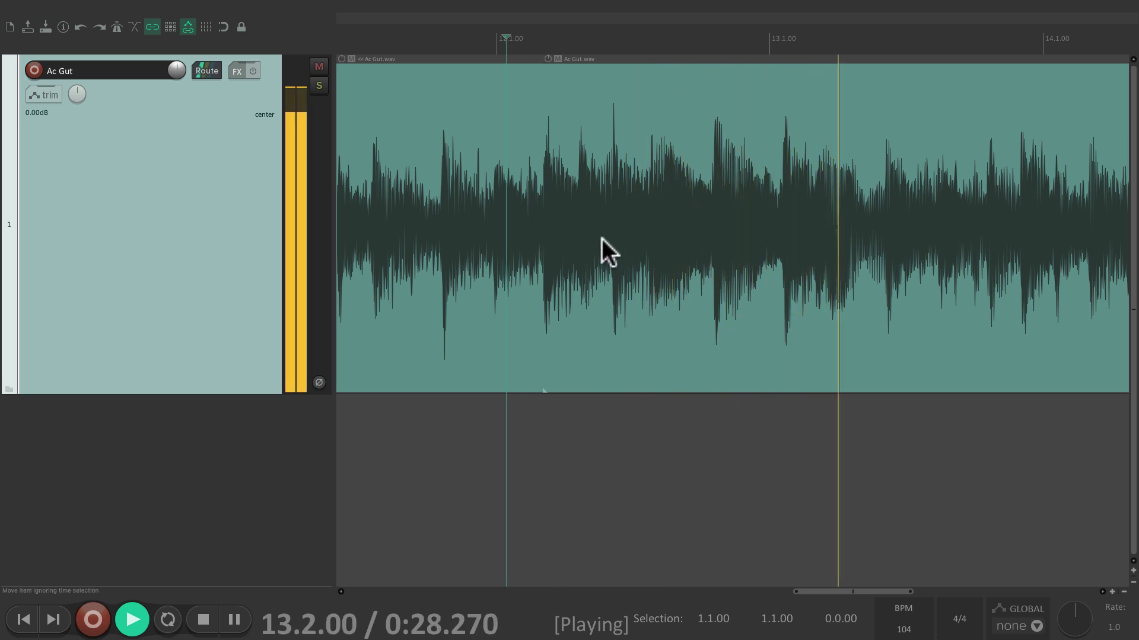
{"action": "key", "text": "space"}
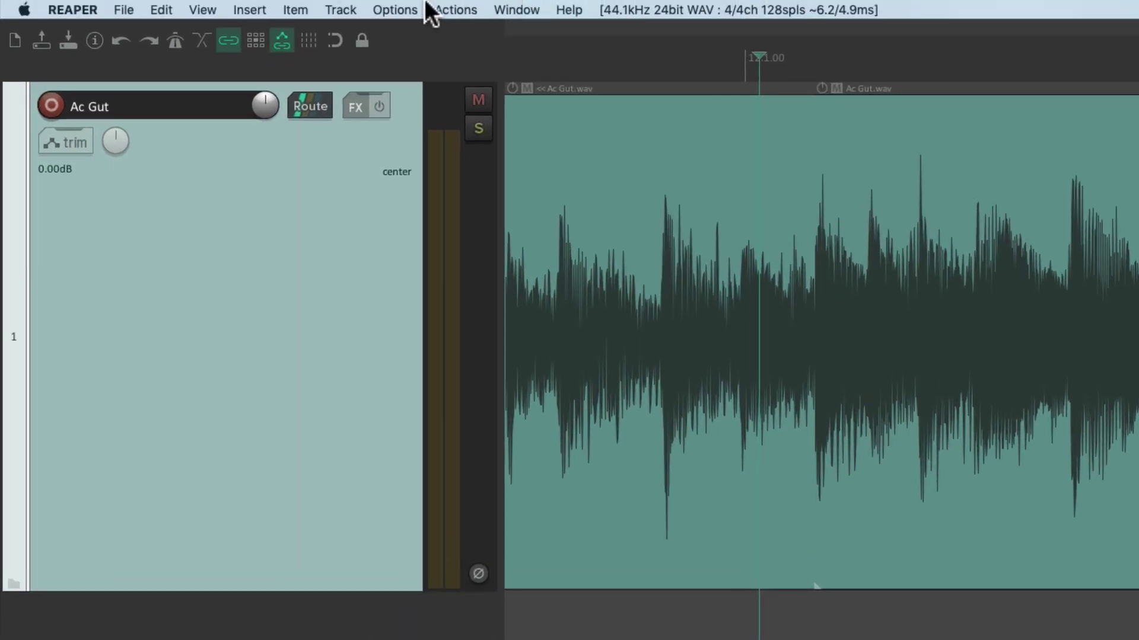
Show overlapping media items in lanes and move the lower item to start about two-thirds through bar 12
{"action": "left_click", "coordinate": [410, 10]}
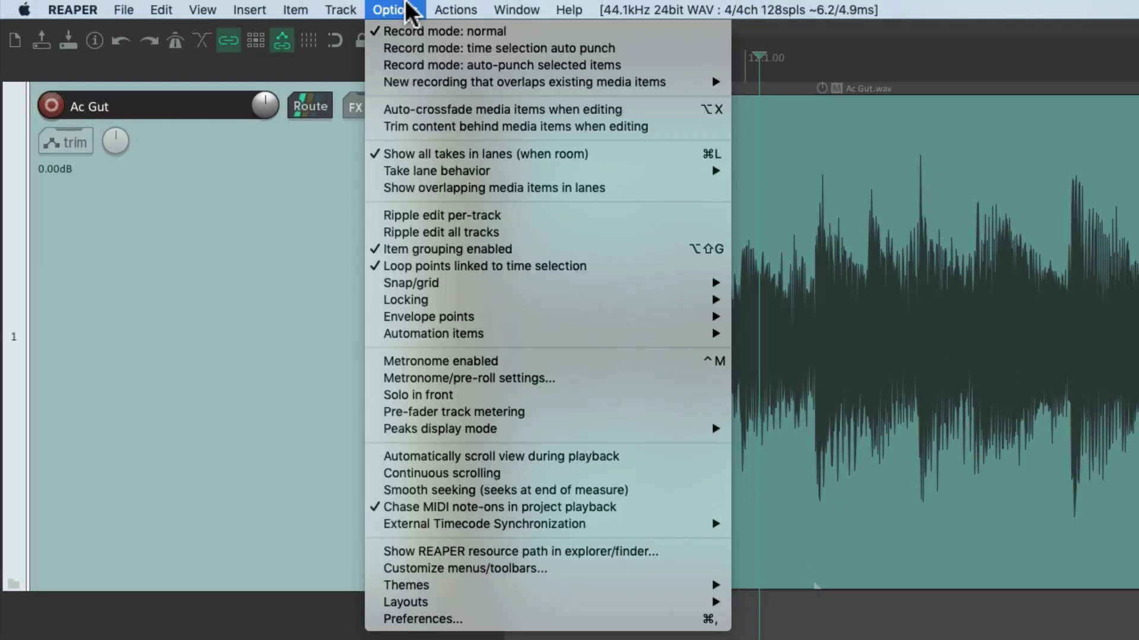
{"action": "left_click", "coordinate": [377, 187]}
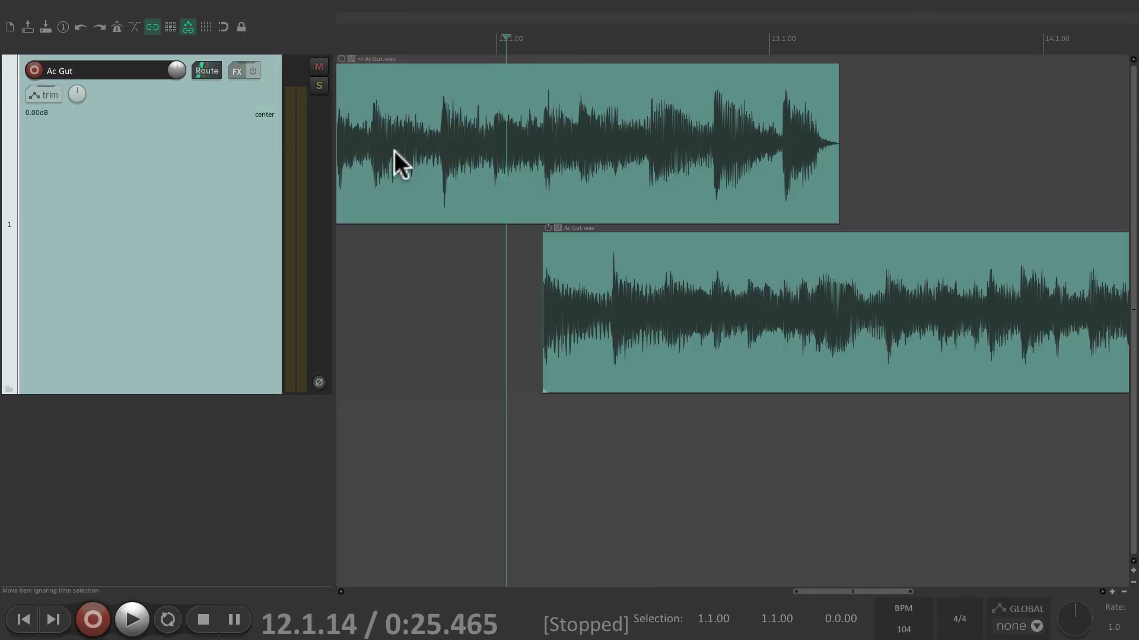
{"action": "left_click_drag", "start_coordinate": [617, 256], "coordinate": [792, 285]}
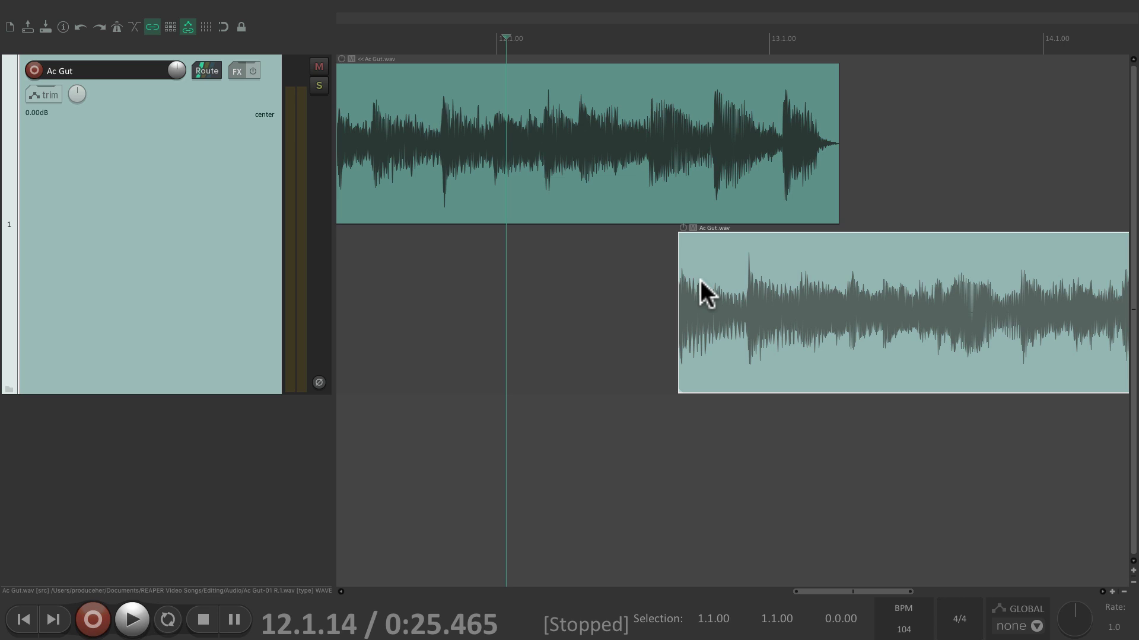
Play the two lanes from about mid bar 12, just before the lower item starts
{"action": "left_click", "coordinate": [652, 282]}
{"action": "key", "text": "space"}
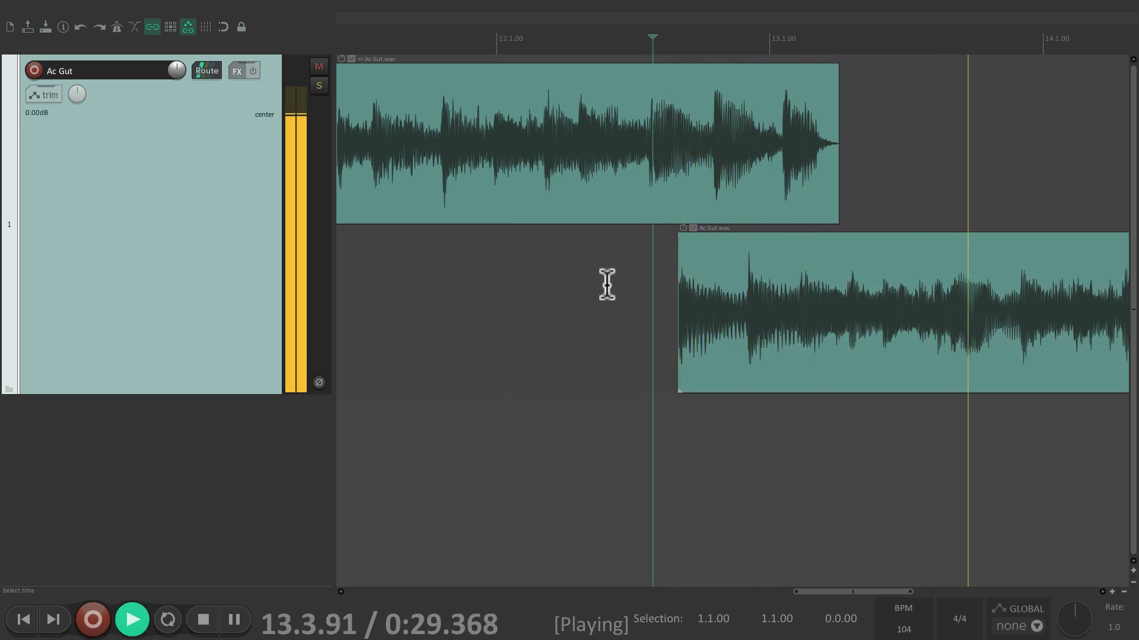
{"action": "key", "text": "space"}
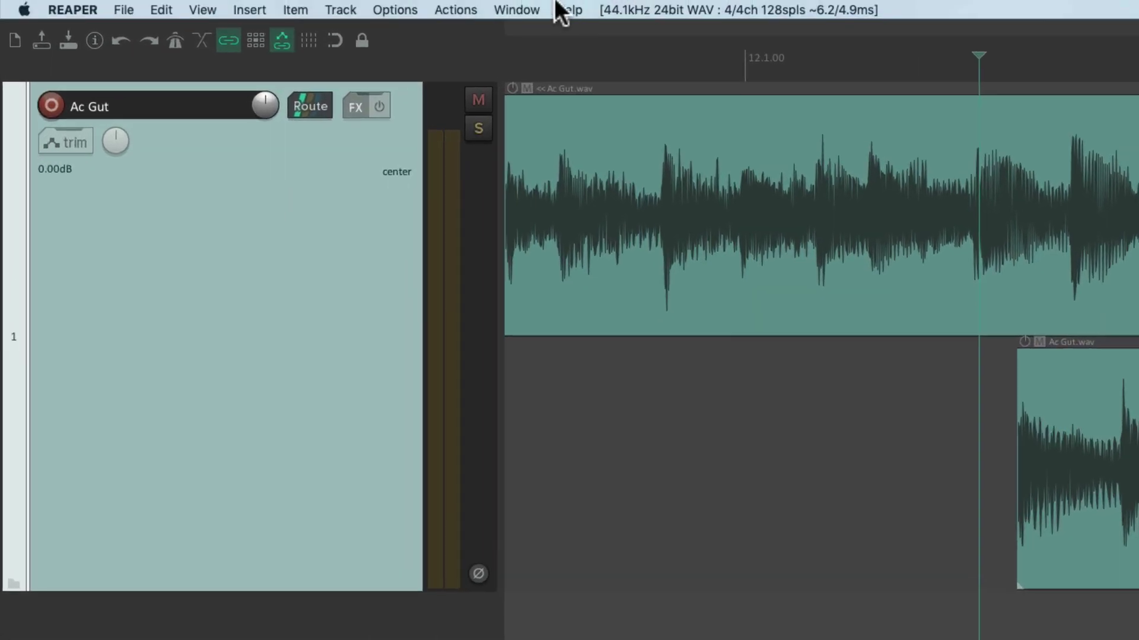
Turn off showing overlapping media items in lanes and move the last Ac Gut copy to start at about mid bar 12
{"action": "left_click", "coordinate": [263, 6]}
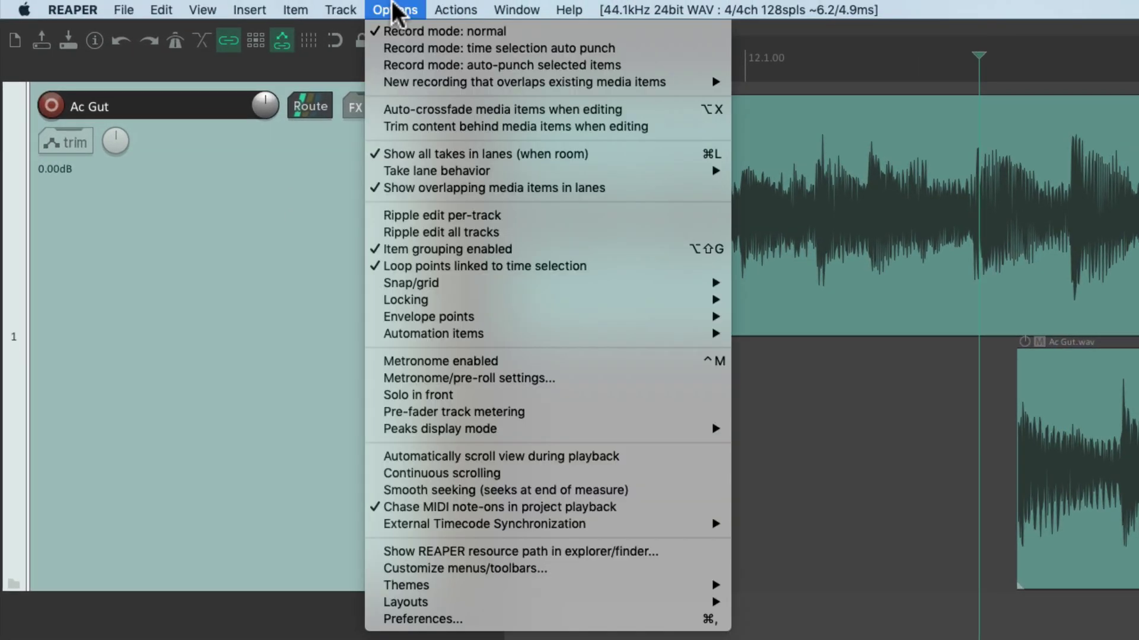
{"action": "left_click", "coordinate": [382, 188]}
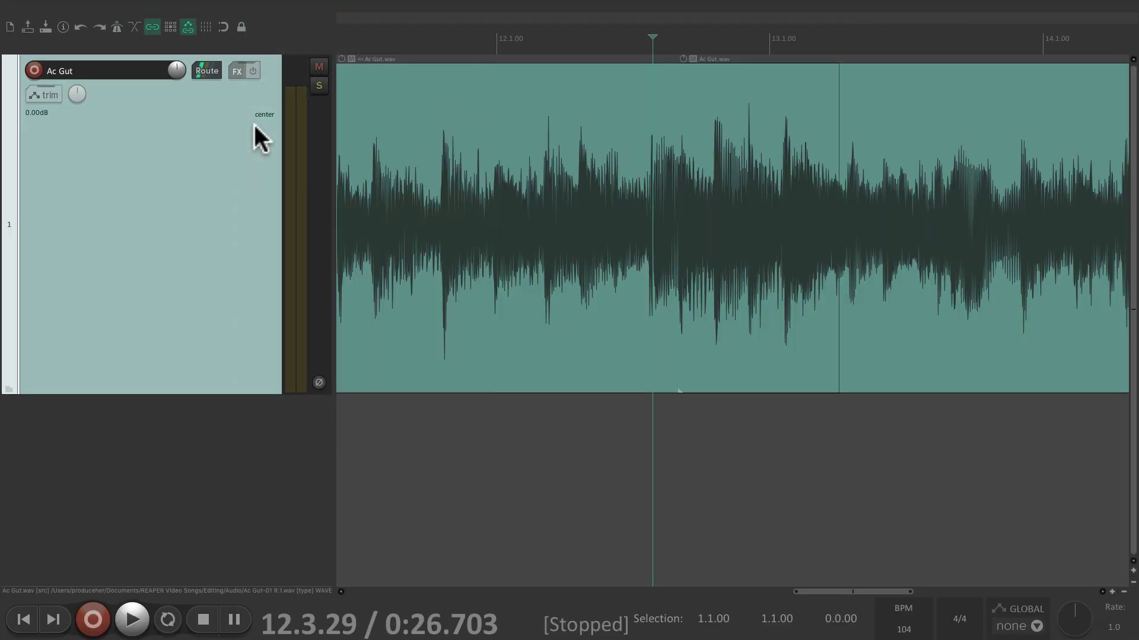
{"action": "left_click_drag", "start_coordinate": [957, 184], "coordinate": [855, 190]}
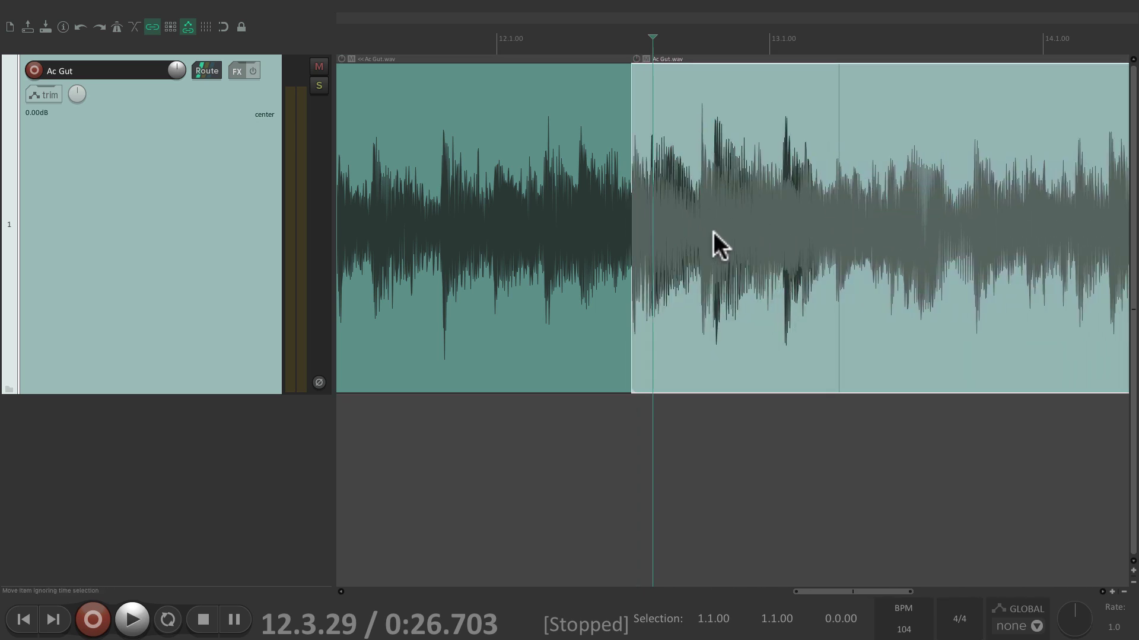
Play the overlapping Ac Gut items from position 12.2.58
{"action": "left_click", "coordinate": [605, 445]}
{"action": "key", "text": "space"}
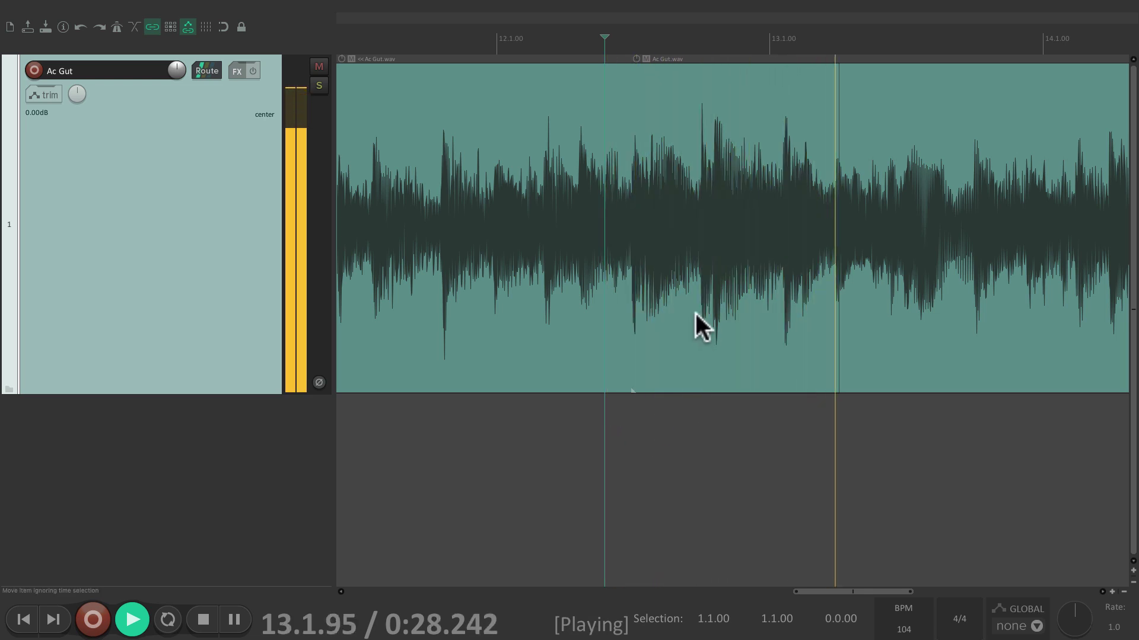
{"action": "key", "text": "space"}
Enable trimming content behind media items when editing, and move the last Ac Gut copy clear of the previous item, into bar 13
{"action": "left_click_drag", "start_coordinate": [861, 169], "coordinate": [907, 178]}
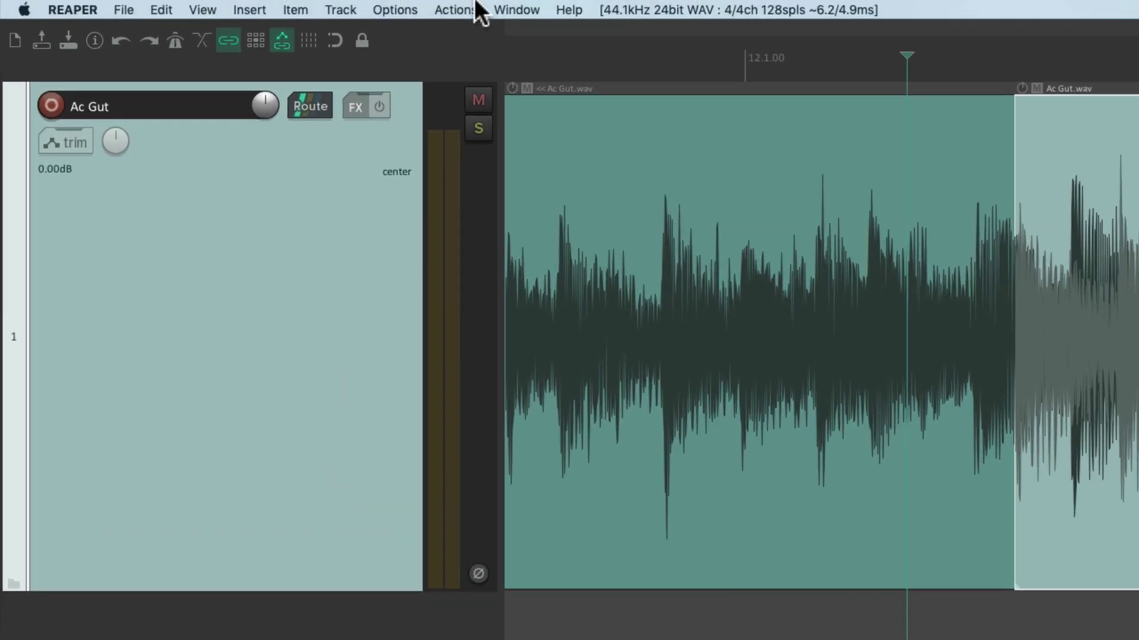
{"action": "left_click", "coordinate": [271, 6]}
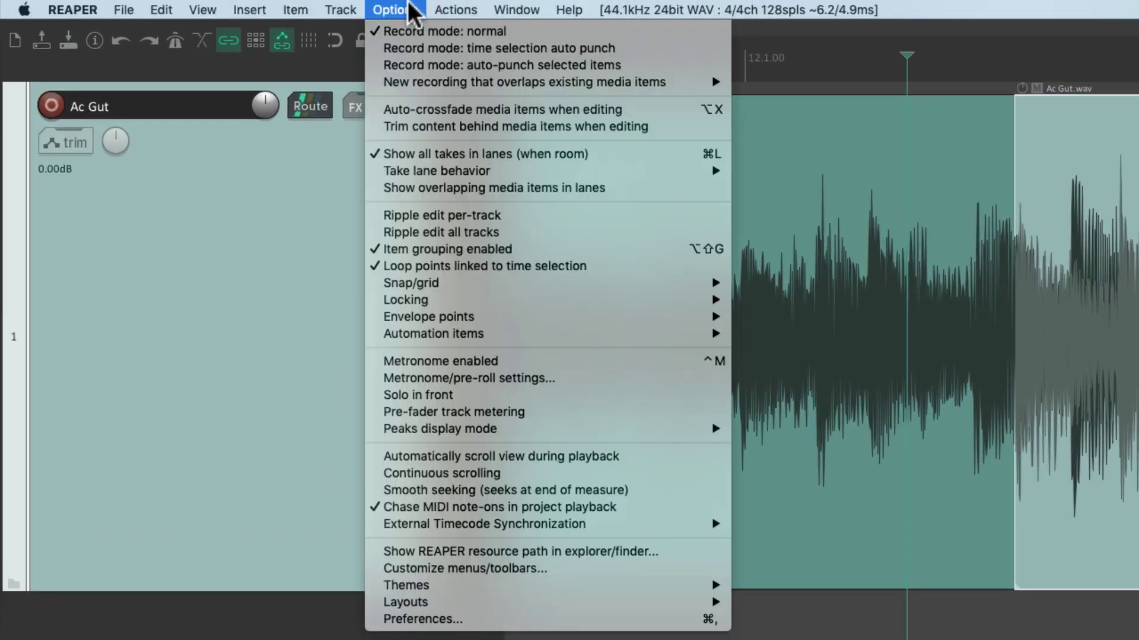
{"action": "left_click", "coordinate": [375, 127]}
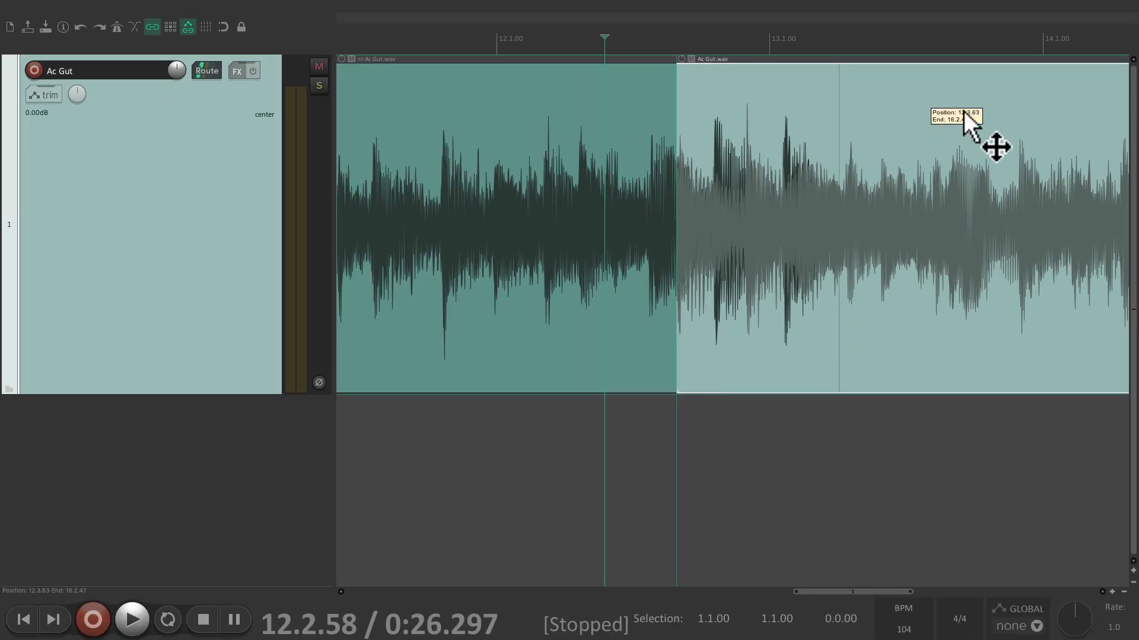
{"action": "left_click_drag", "start_coordinate": [964, 112], "coordinate": [1130, 130]}
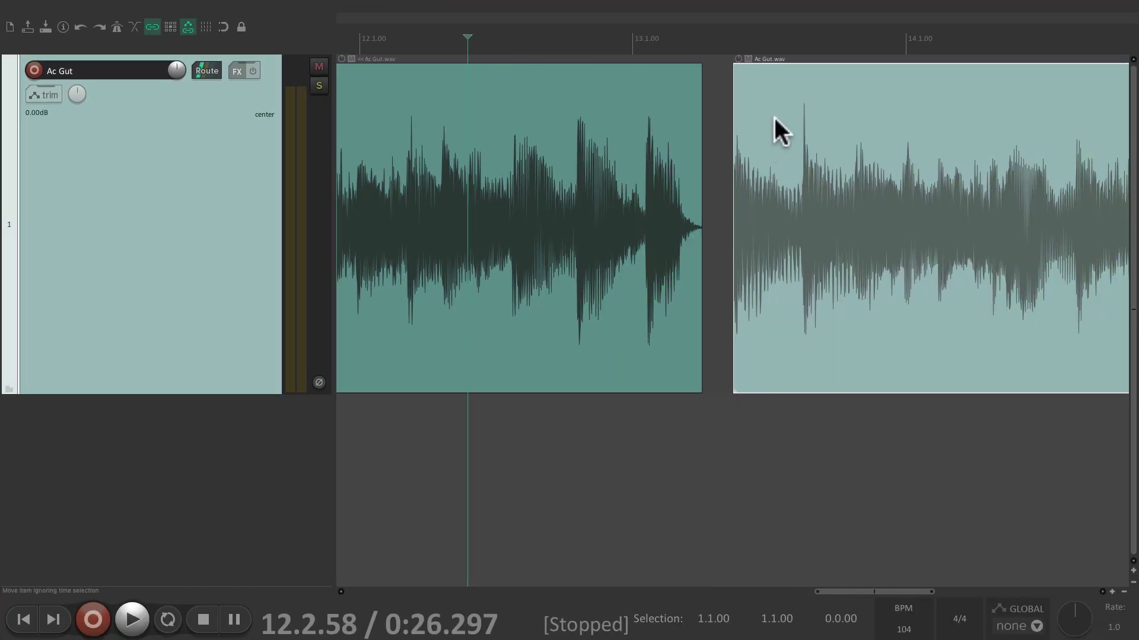
Try moving the last Ac Gut copy over the end of the previous item and clear again, and undo both moves
{"action": "left_click_drag", "start_coordinate": [840, 131], "coordinate": [774, 142]}
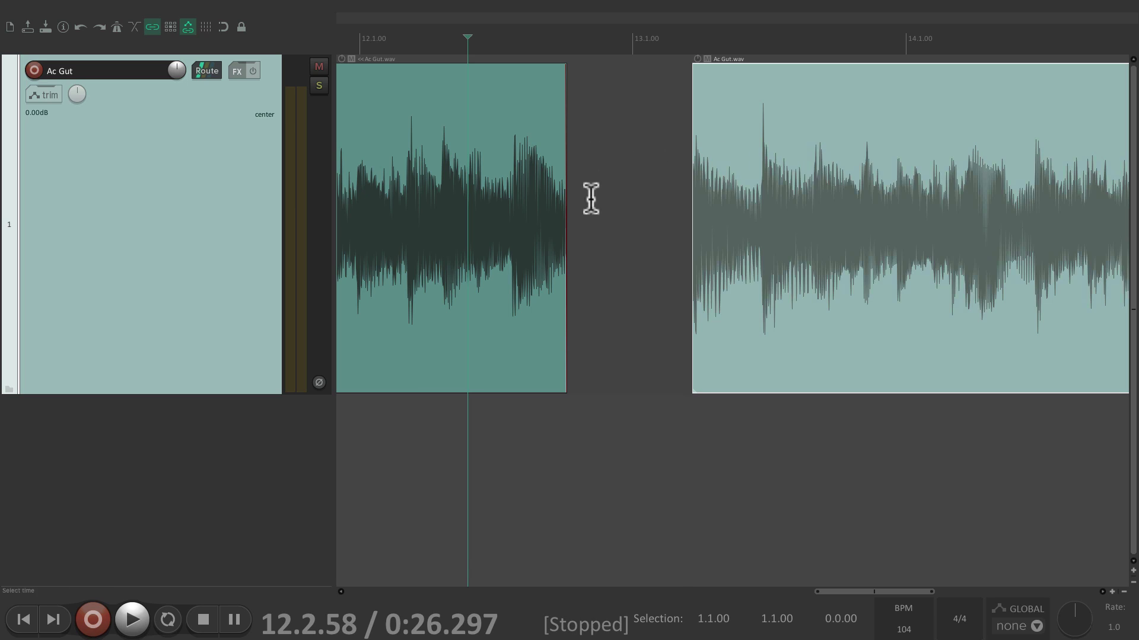
{"action": "key", "text": "ctrl+z"}
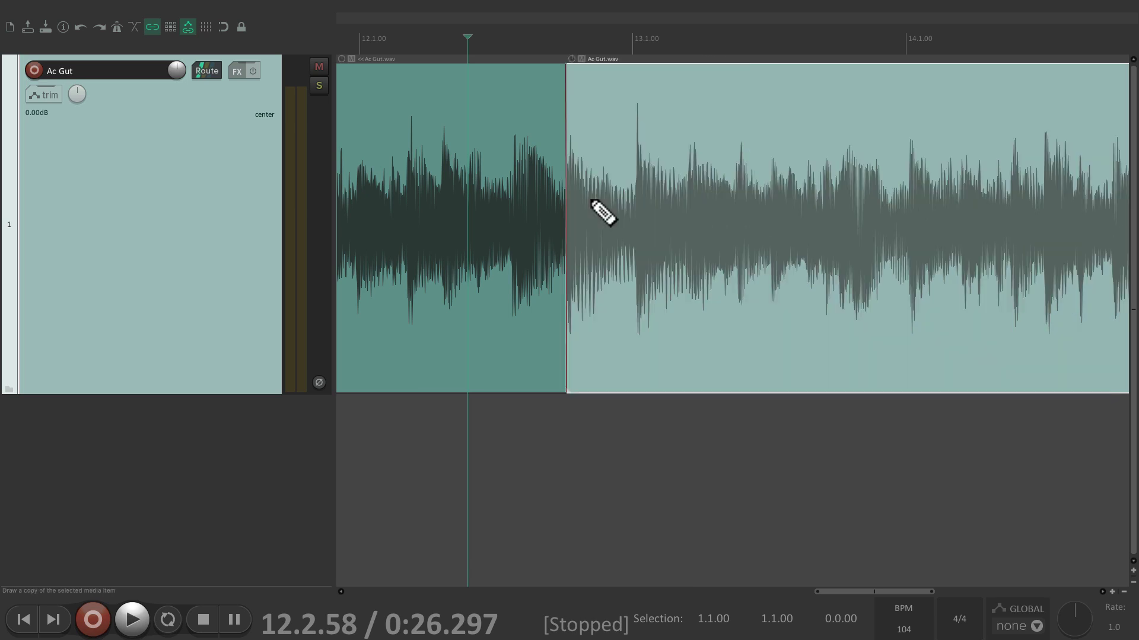
{"action": "key", "text": "ctrl+z"}
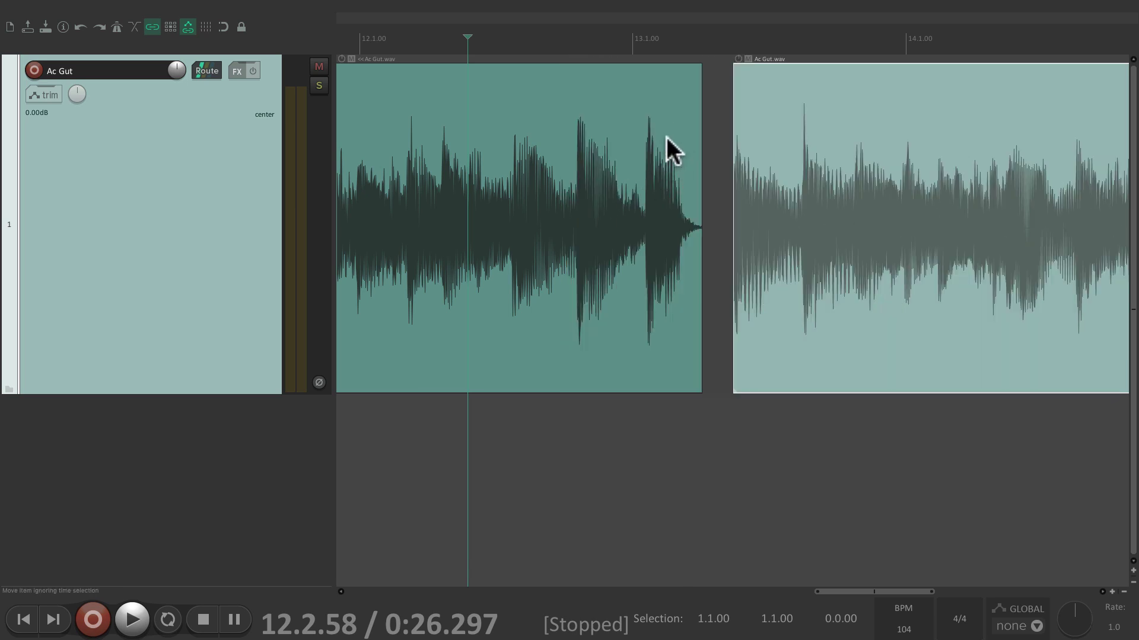
Move the last Ac Gut copy over the previous item's end to trim it, return the copy to bar 13, and check the trim-behind option
{"action": "mouse_move", "coordinate": [849, 101]}
{"action": "left_mouse_down"}
{"action": "mouse_move", "coordinate": [613, 115]}
{"action": "mouse_move", "coordinate": [871, 107]}
{"action": "left_mouse_up"}
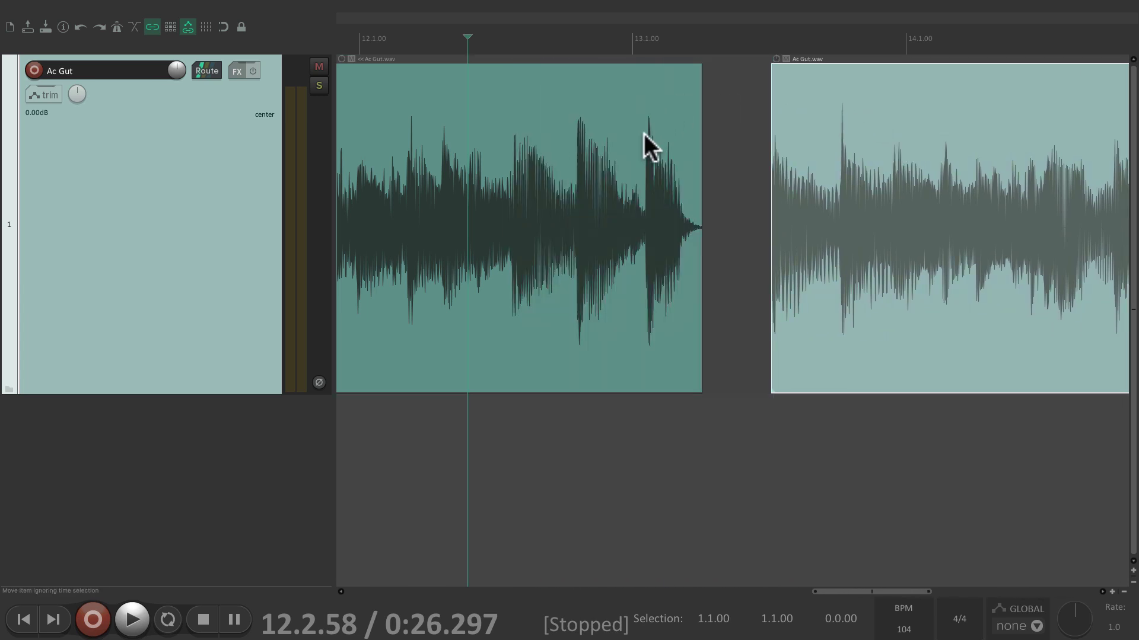
{"action": "left_click_drag", "start_coordinate": [811, 128], "coordinate": [603, 126]}
{"action": "left_click_drag", "start_coordinate": [630, 227], "coordinate": [783, 170]}
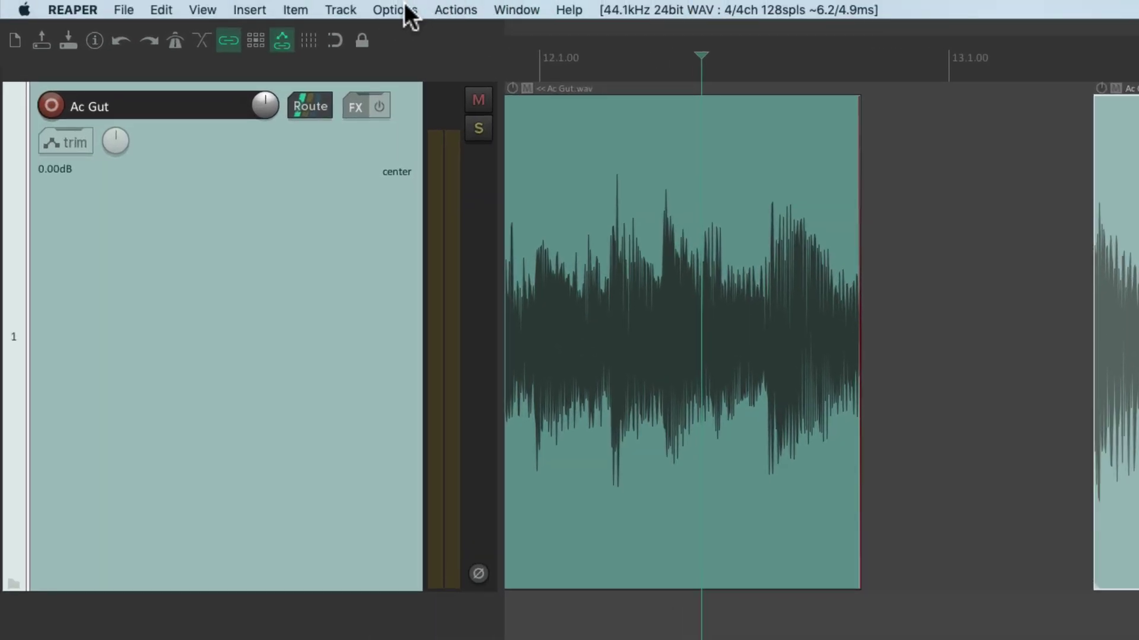
{"action": "left_click", "coordinate": [403, 10]}
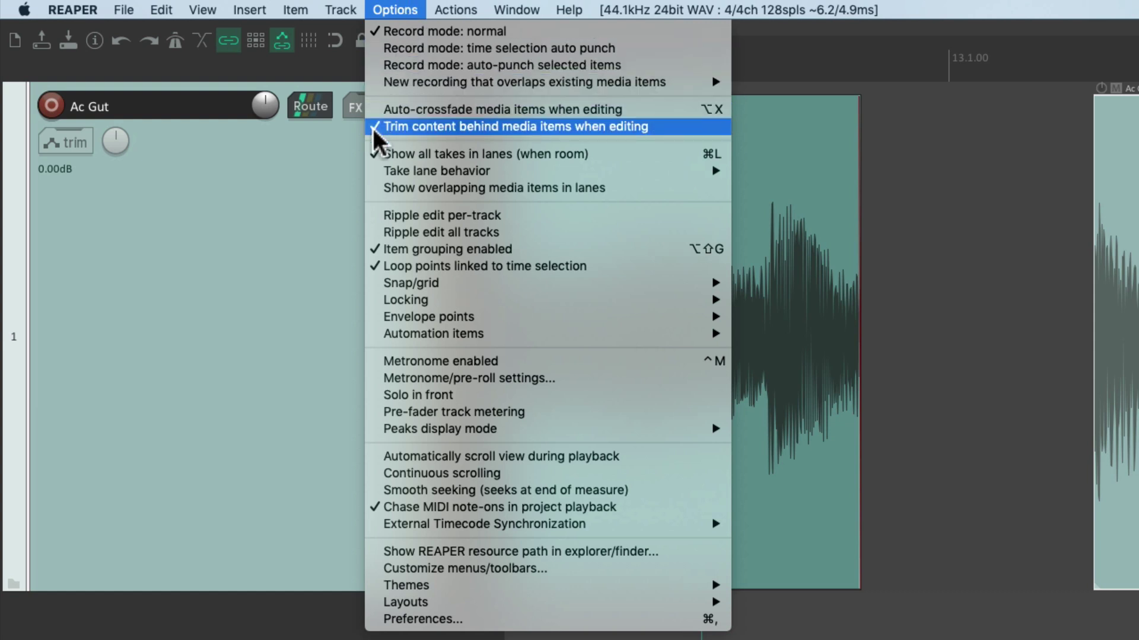
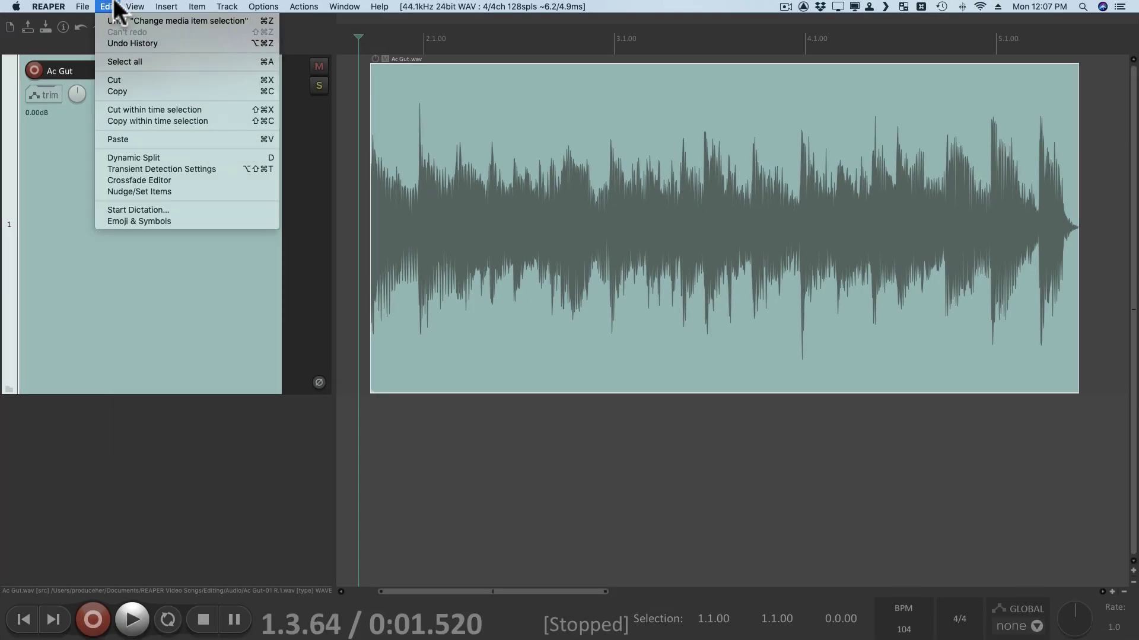
Copy the Ac Gut item, paste it at about bar 6, and delete the pasted copy
{"action": "left_click", "coordinate": [162, 10]}
{"action": "scroll", "coordinate": [610, 189], "scroll_direction": "down", "scroll_amount": 2}
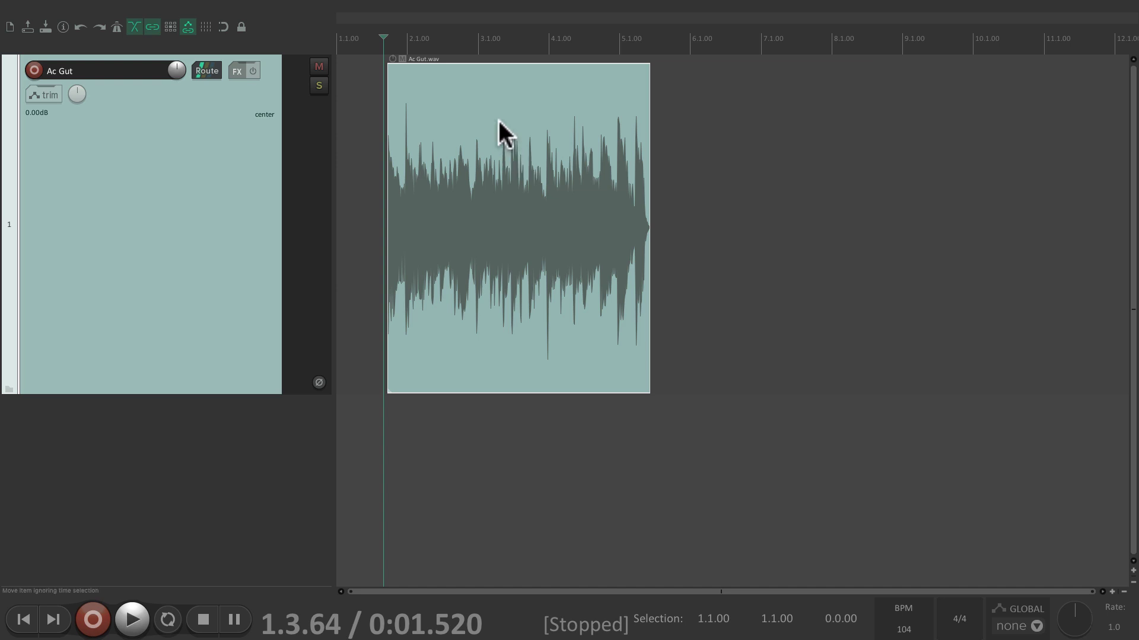
{"action": "left_click", "coordinate": [692, 130]}
{"action": "key", "text": "ctrl+v"}
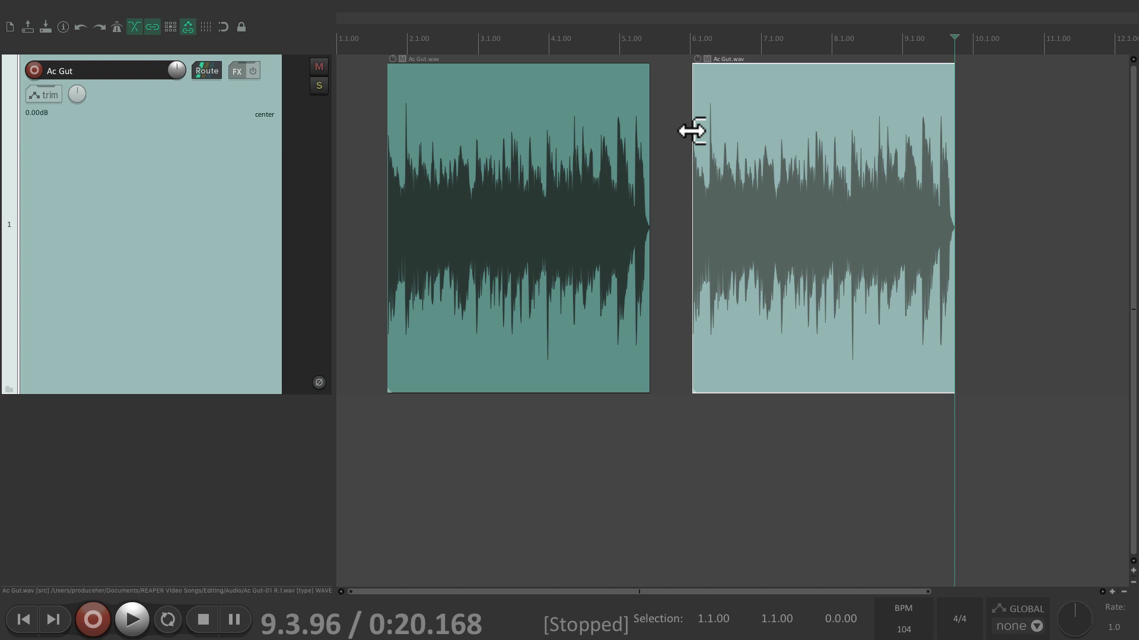
{"action": "key", "text": "Delete"}
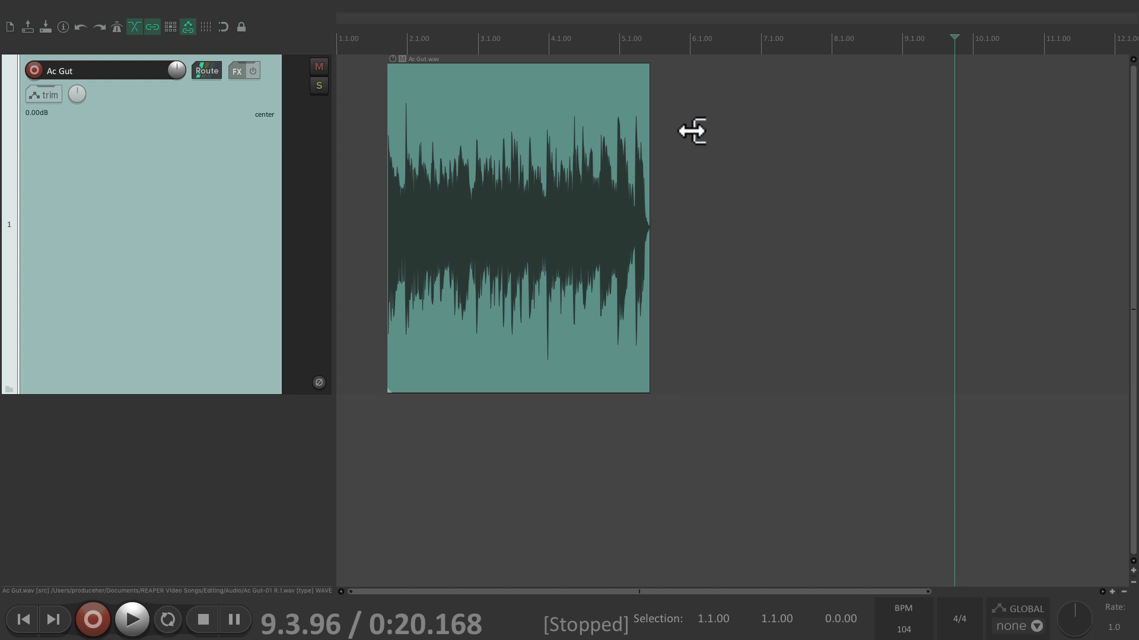
Cut the section of the Ac Gut item within a time selection from 2.2.27 to 3.4.44
{"action": "scroll", "coordinate": [490, 191], "scroll_direction": "up", "scroll_amount": 6}
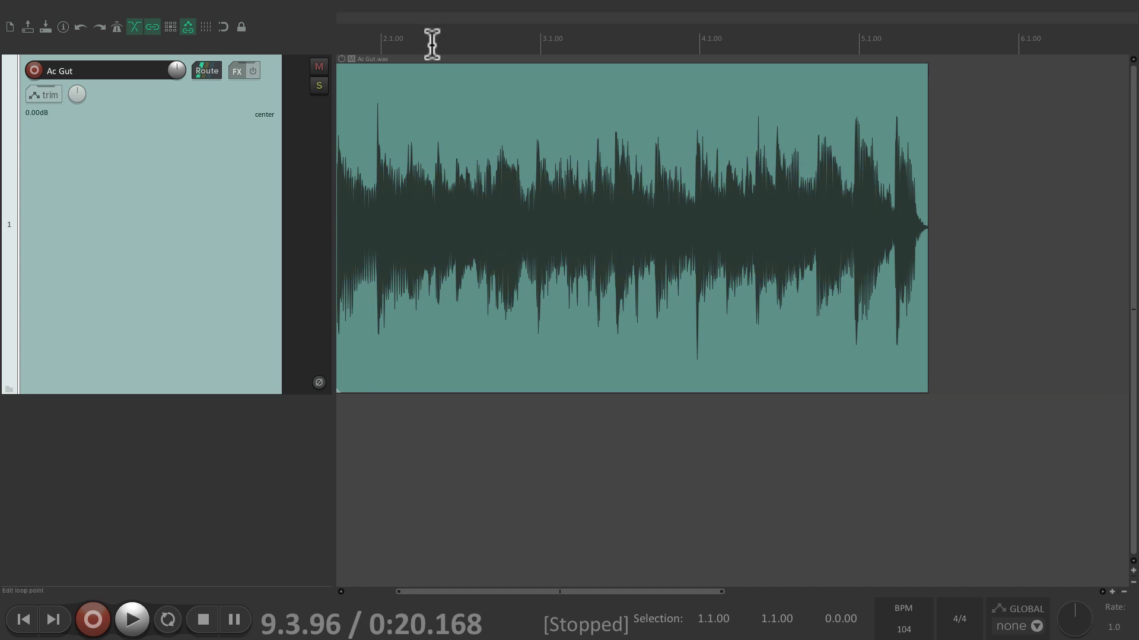
{"action": "left_click_drag", "start_coordinate": [432, 43], "coordinate": [677, 43]}
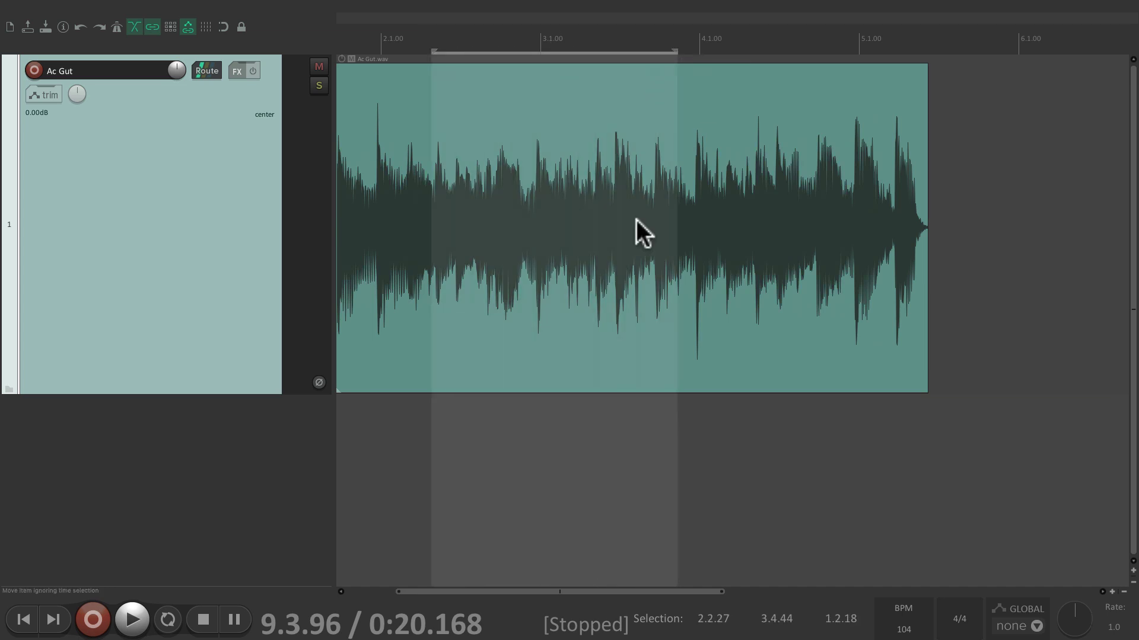
{"action": "left_click", "coordinate": [553, 131]}
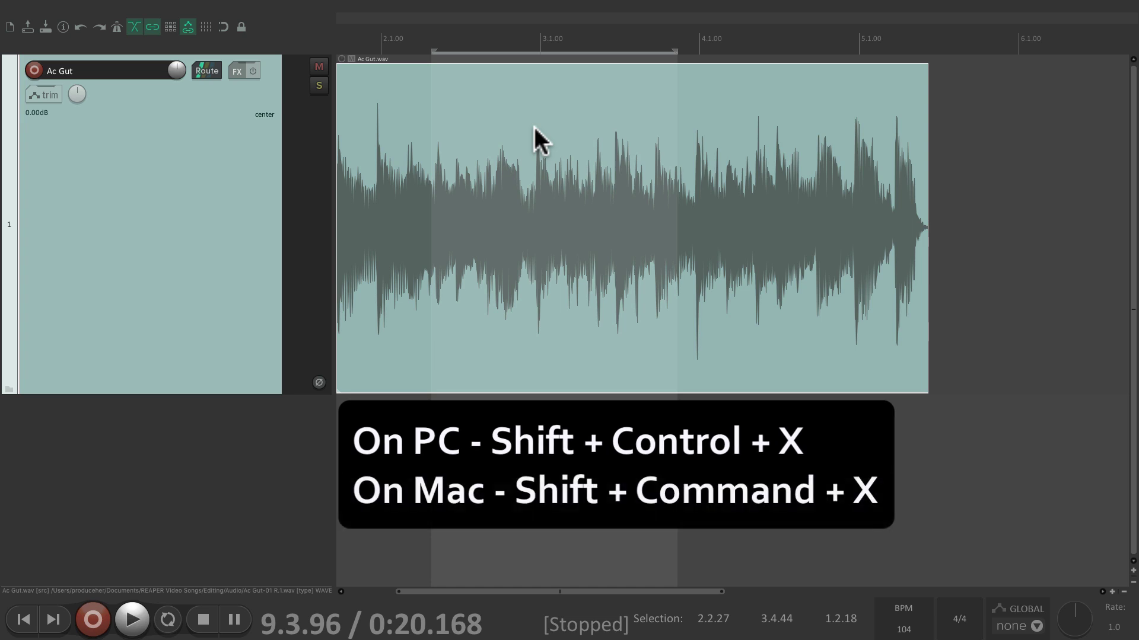
{"action": "key", "text": "shift+super+x"}
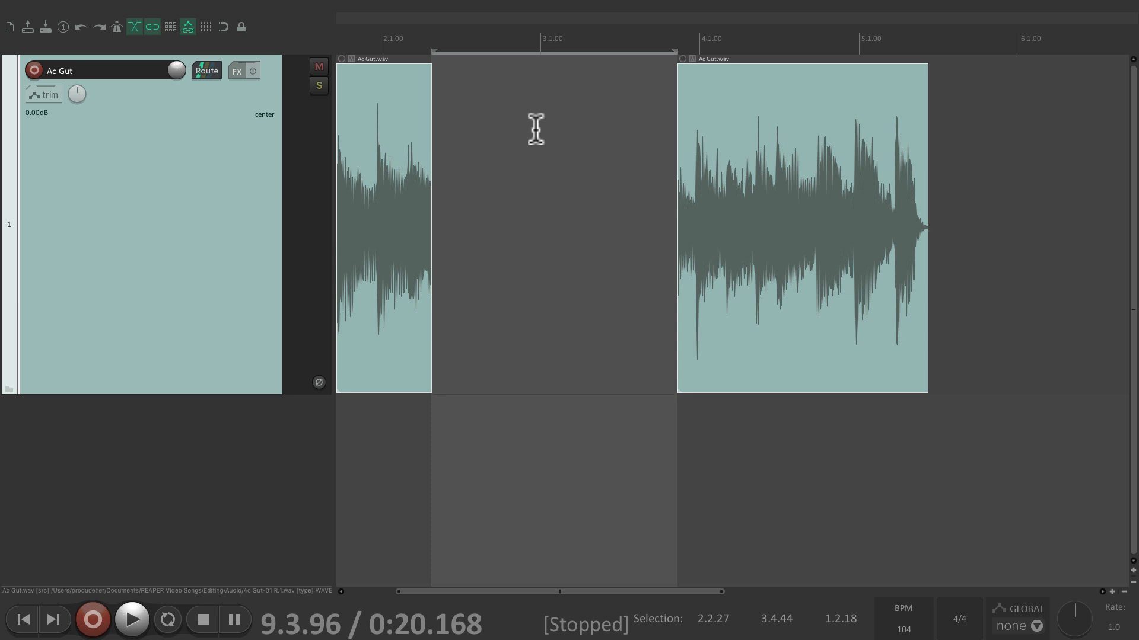
Paste the cut section after the remaining Ac Gut item, at position 5.3.30
{"action": "scroll", "coordinate": [535, 129], "scroll_direction": "right", "scroll_amount": 5}
{"action": "left_click", "coordinate": [636, 138]}
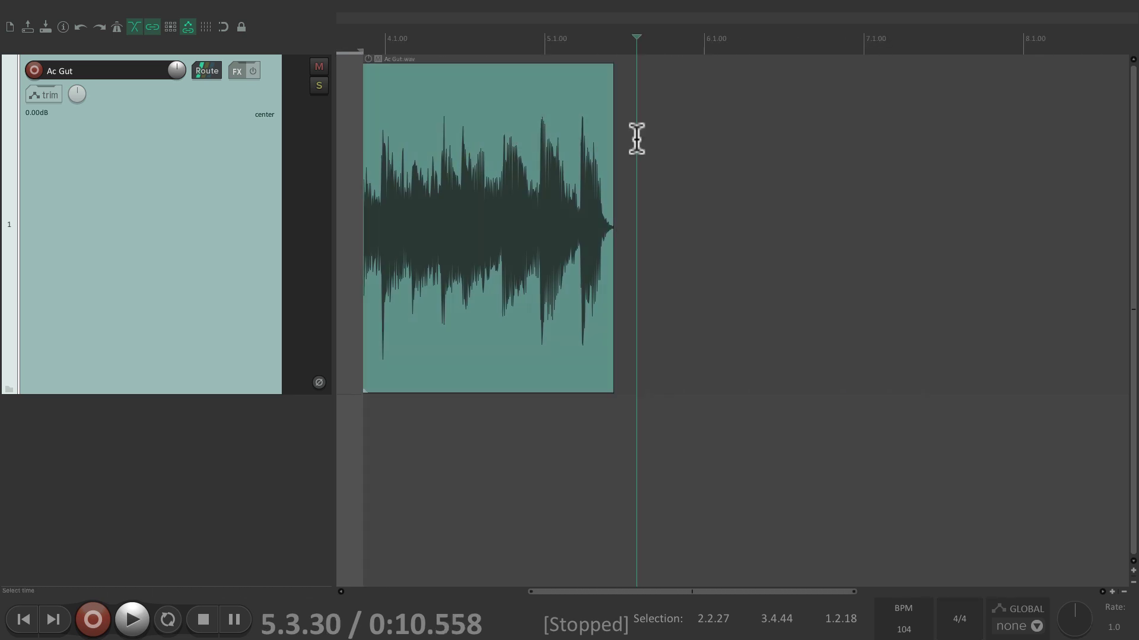
{"action": "key", "text": "super+v"}
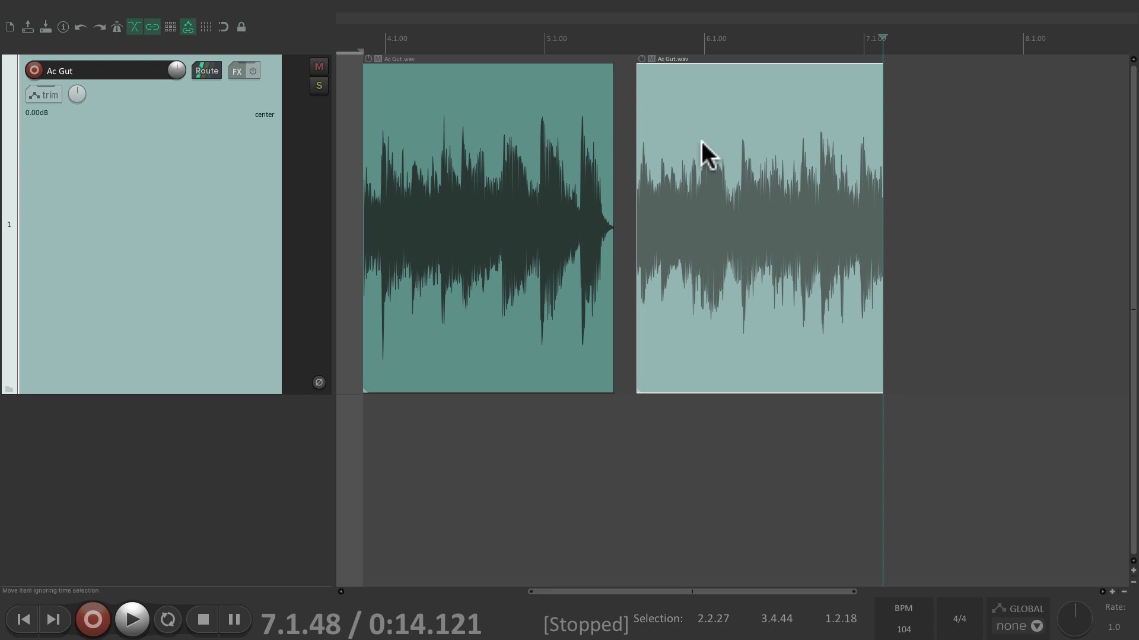
Show the grid lines and enable snapping for the arrangement
{"action": "scroll", "coordinate": [702, 141], "scroll_direction": "left", "scroll_amount": 5}
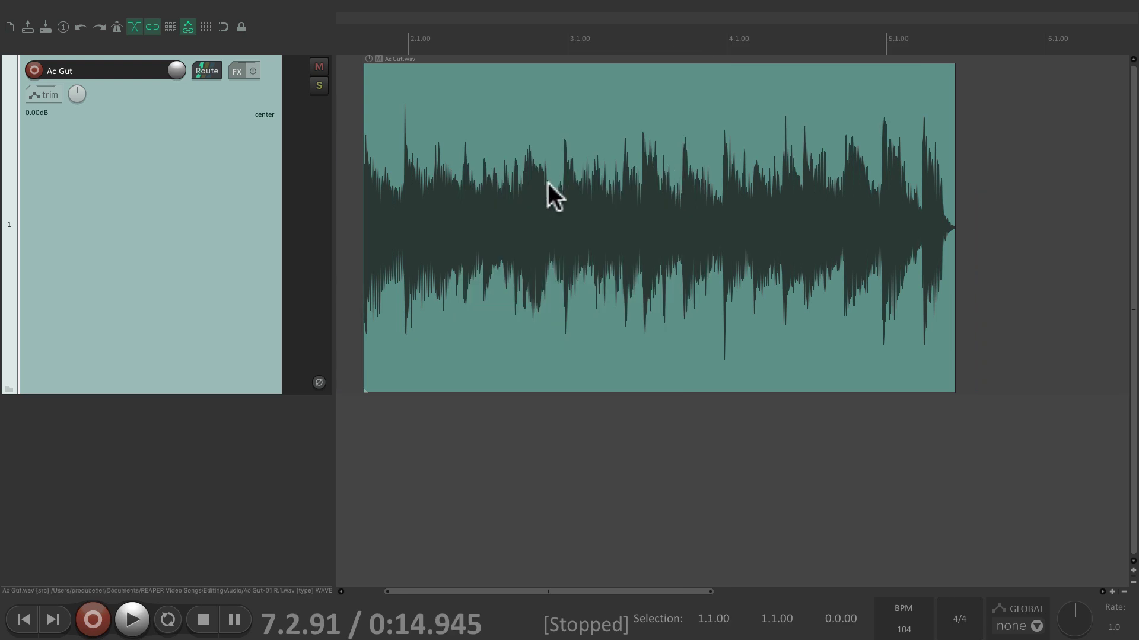
{"action": "scroll", "coordinate": [548, 183], "scroll_direction": "left", "scroll_amount": 1}
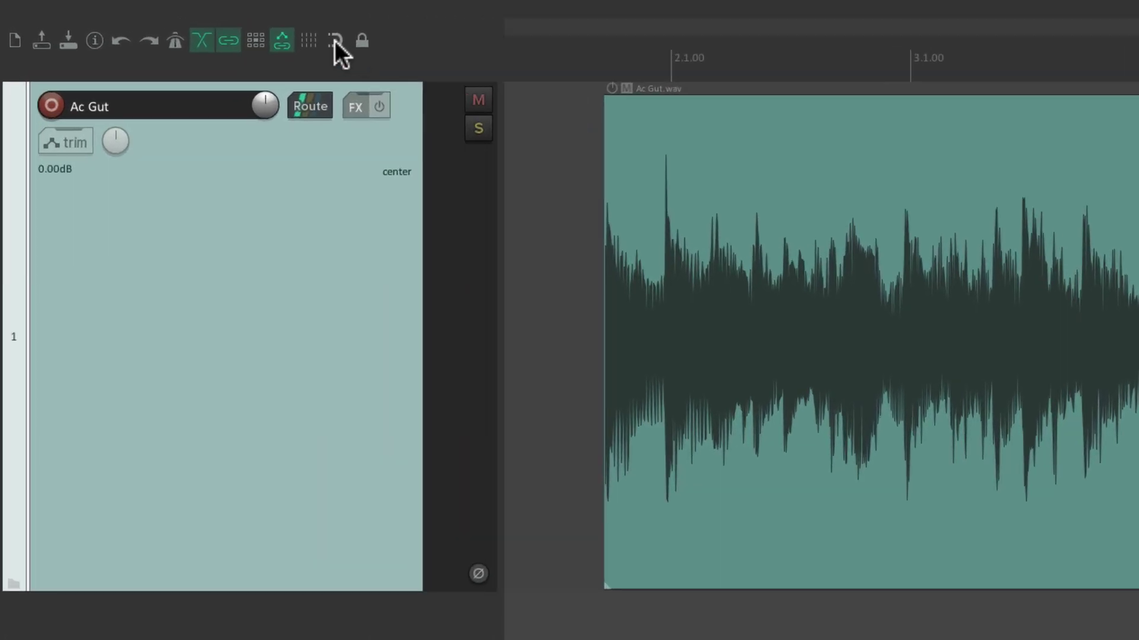
{"action": "left_click", "coordinate": [316, 37]}
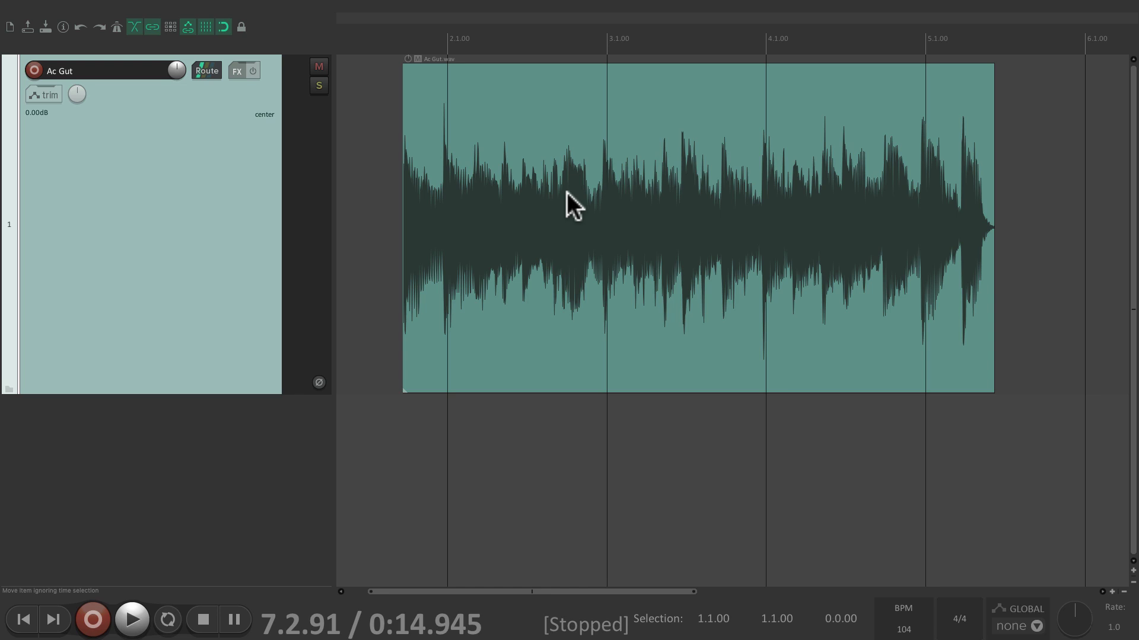
Snap a time selection to 2.1.00 through 4.1.00, select the Ac Gut item, and delete the selection
{"action": "left_click_drag", "start_coordinate": [451, 49], "coordinate": [766, 45]}
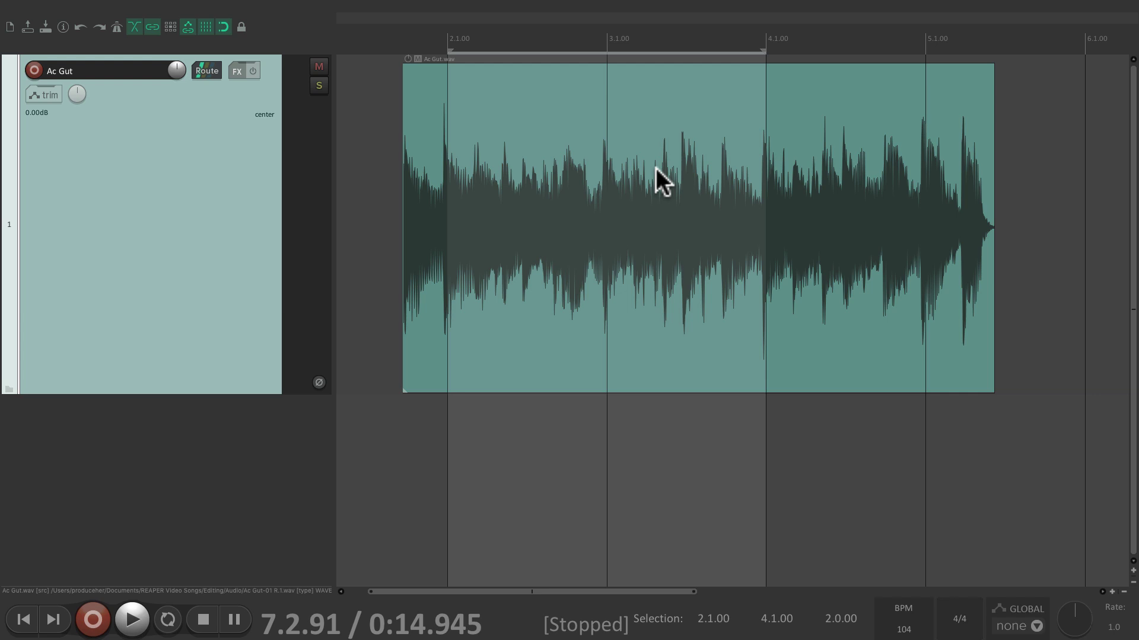
{"action": "left_click", "coordinate": [656, 169]}
{"action": "left_click_drag", "start_coordinate": [455, 43], "coordinate": [765, 55]}
{"action": "left_click", "coordinate": [585, 126]}
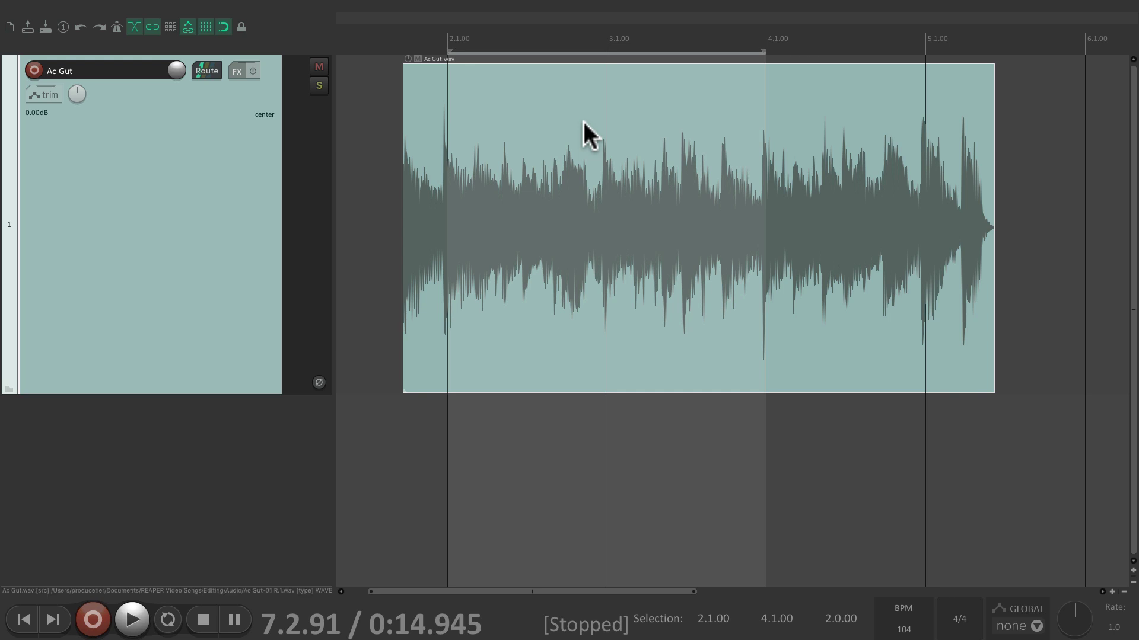
{"action": "key", "text": "Delete"}
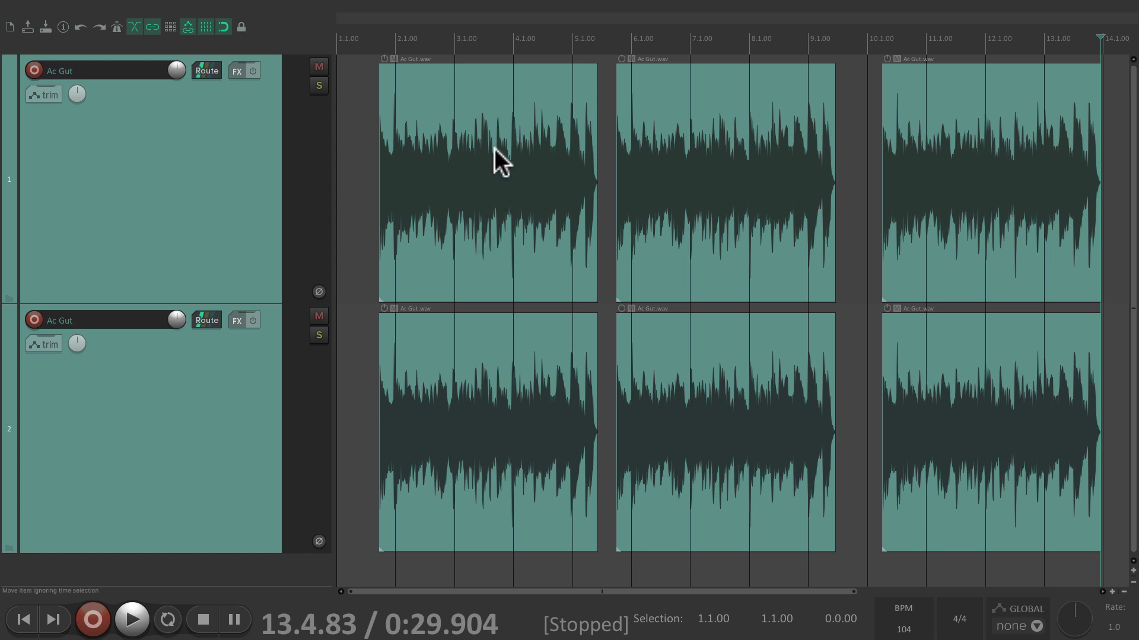
Marquee-select different groups of neighbouring Ac Gut items across both tracks and clear the selection
{"action": "left_click_drag", "start_coordinate": [496, 151], "coordinate": [700, 422]}
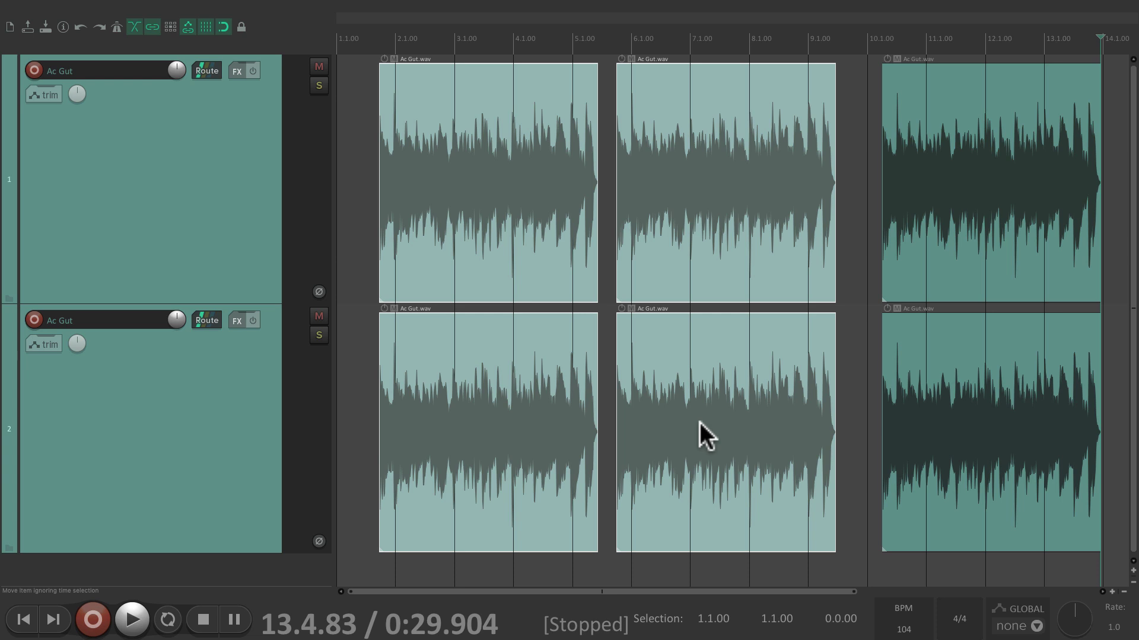
{"action": "left_click_drag", "start_coordinate": [947, 146], "coordinate": [714, 380]}
{"action": "left_click_drag", "start_coordinate": [496, 175], "coordinate": [745, 378]}
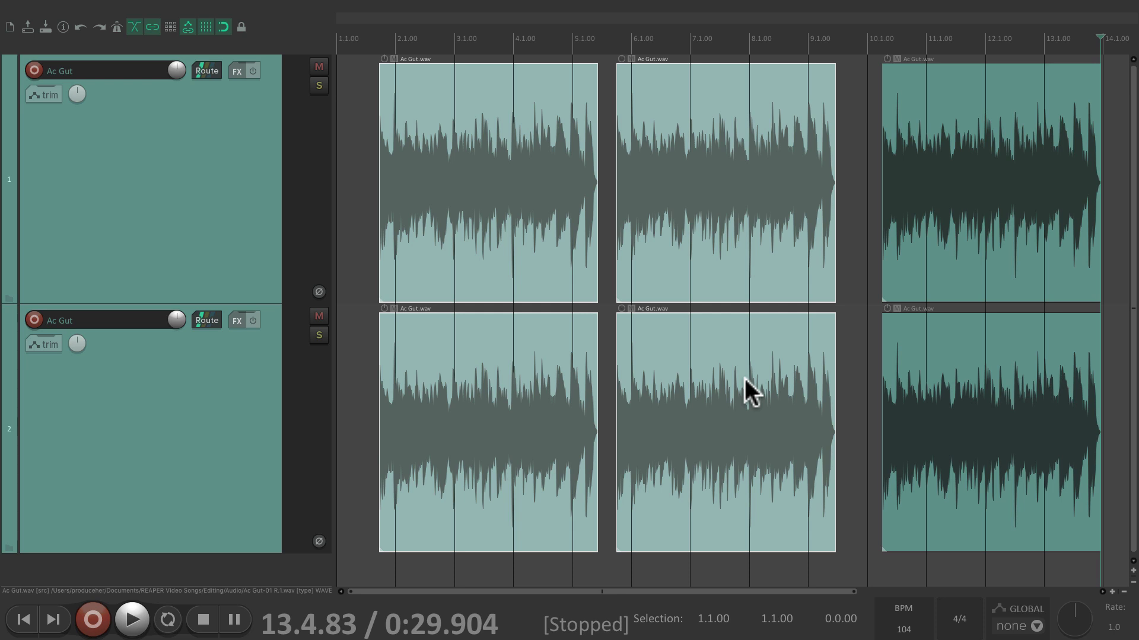
{"action": "key", "text": "Escape"}
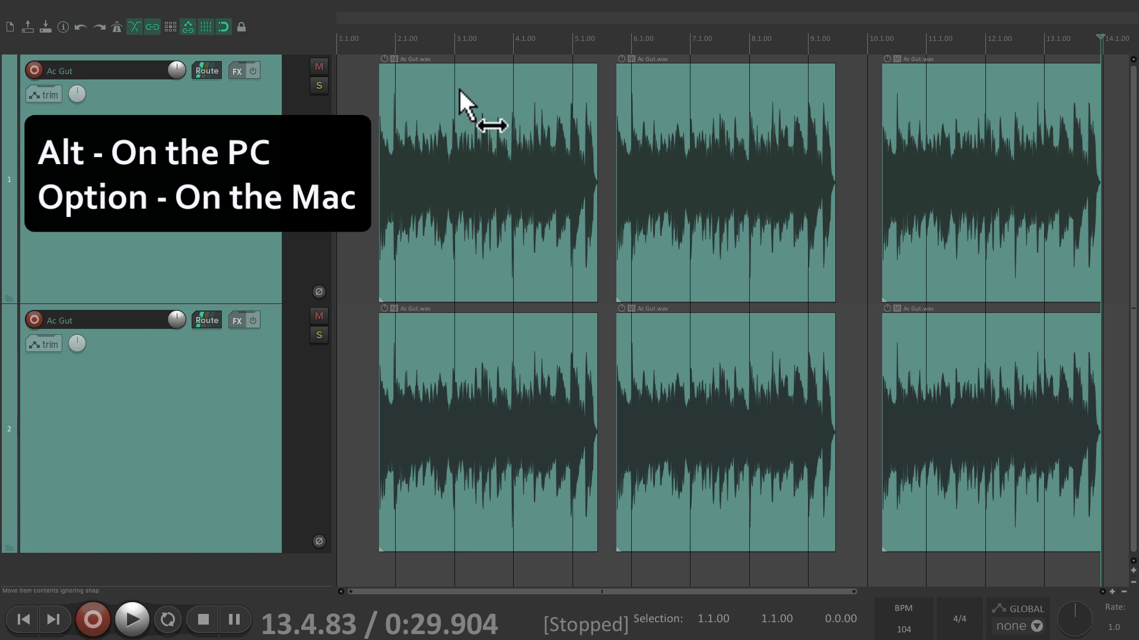
Marquee-select the first two items on both tracks along with a time selection from 3.1.00 to 8.1.00, and delete the selection
{"action": "left_click_drag", "start_coordinate": [459, 89], "coordinate": [743, 374]}
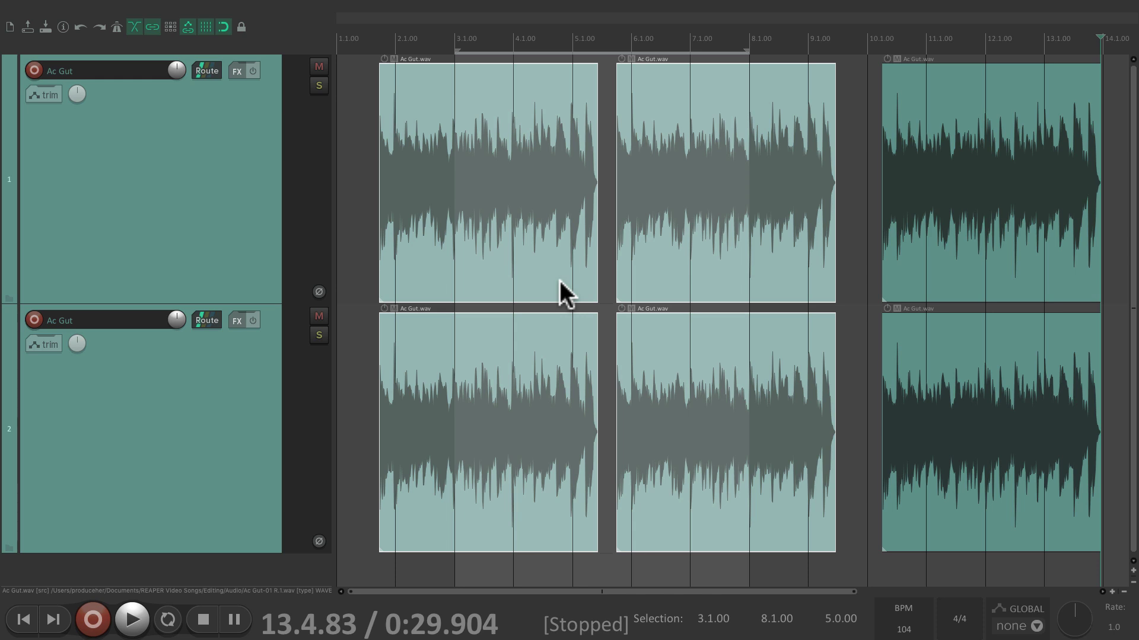
{"action": "key", "text": "Delete"}
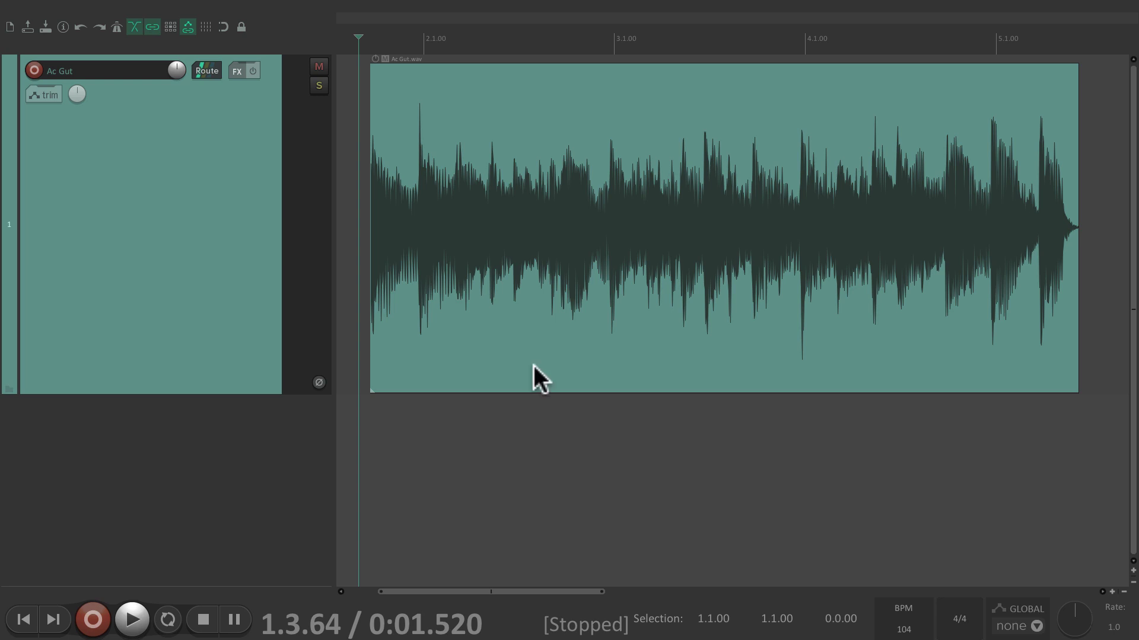
Split the Ac Gut item at a time selection from 2.2.96 to 4.2.81 and undo the split
{"action": "left_click_drag", "start_coordinate": [516, 44], "coordinate": [891, 40]}
{"action": "left_click", "coordinate": [665, 113]}
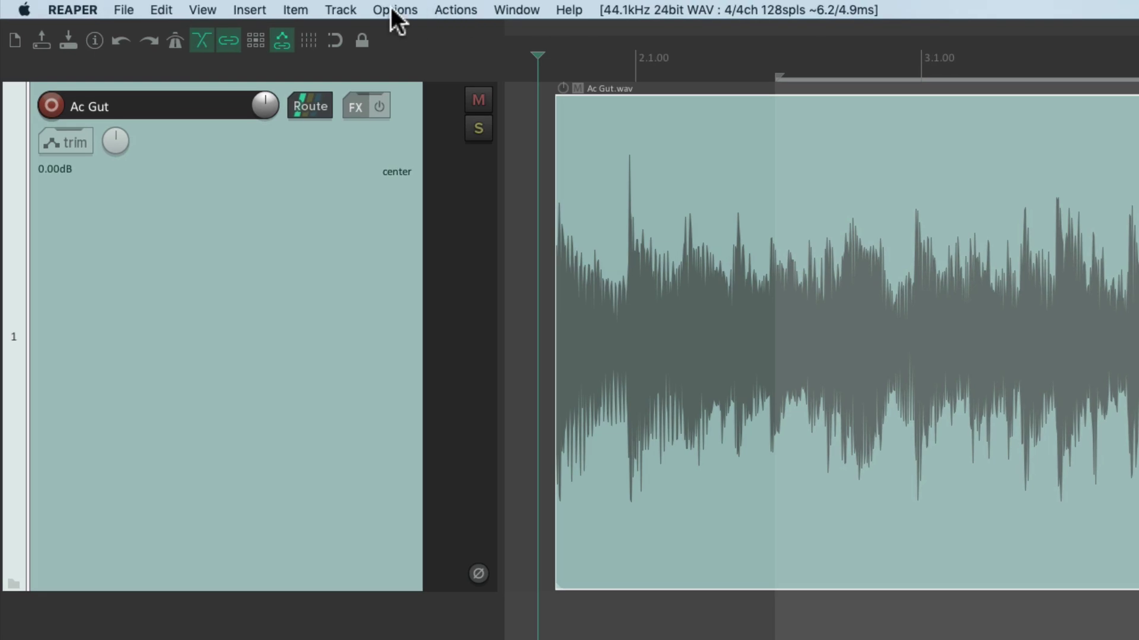
{"action": "left_click", "coordinate": [295, 11]}
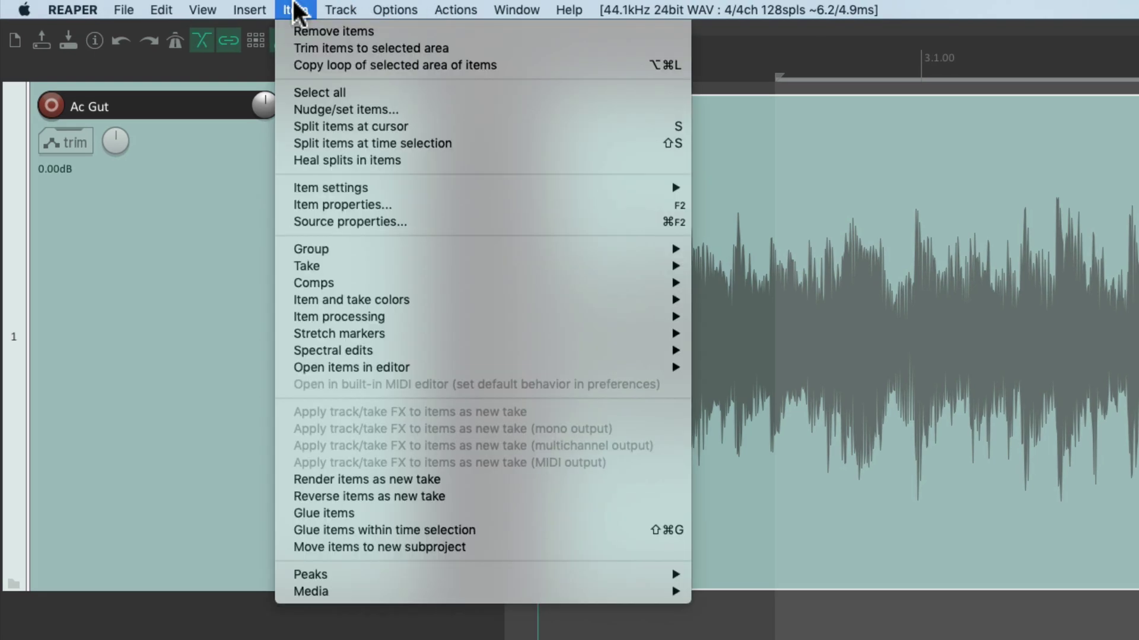
{"action": "left_click", "coordinate": [283, 143]}
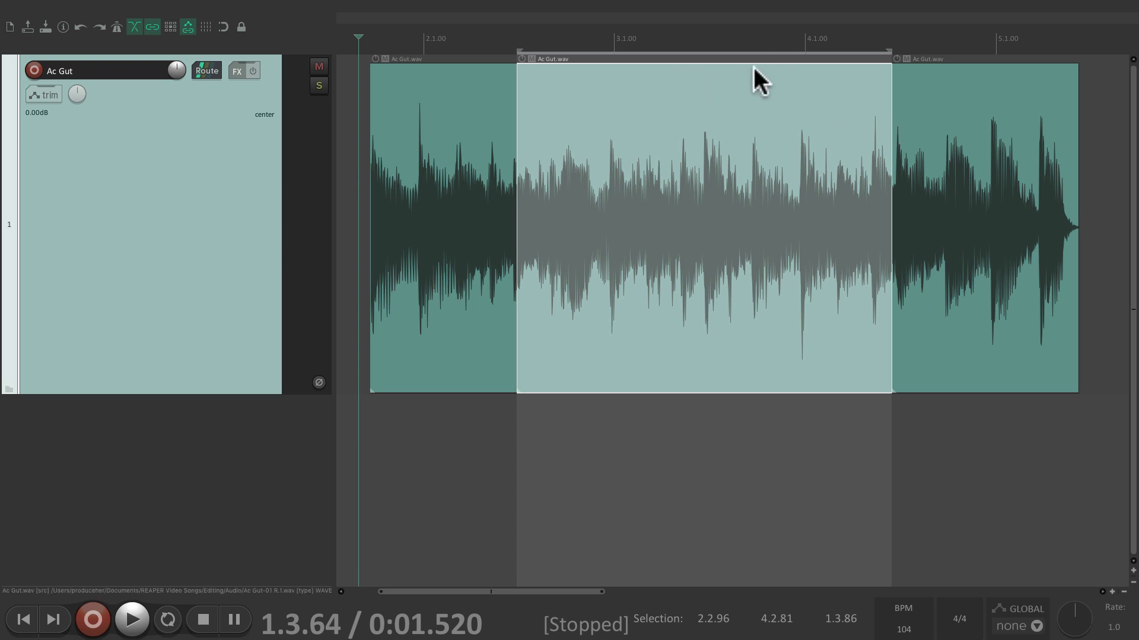
{"action": "key", "text": "ctrl+z"}
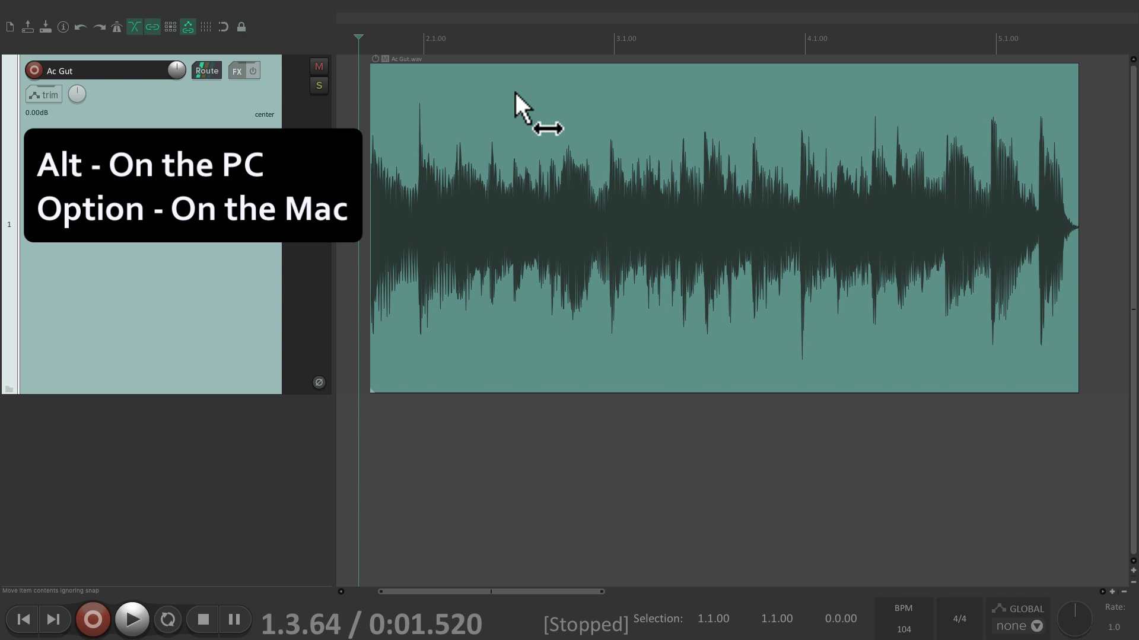
Marquee-select the Ac Gut item with a time selection from 2.2.91 to 4.1.87 and split it at that selection
{"action": "left_click_drag", "start_coordinate": [514, 92], "coordinate": [847, 229]}
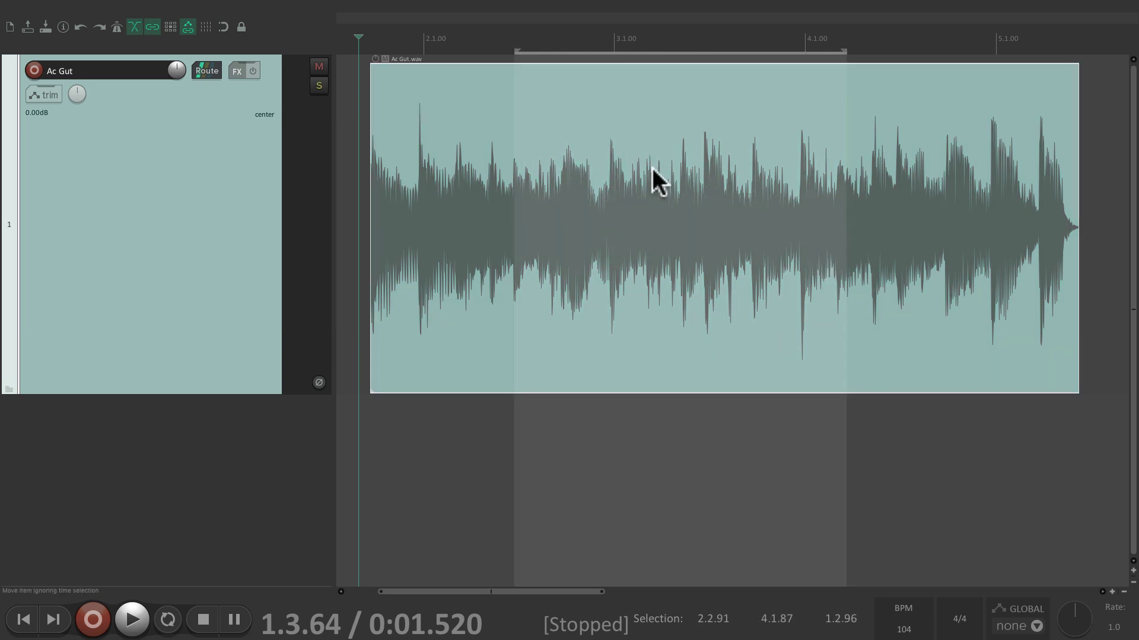
{"action": "key", "text": "shift+s"}
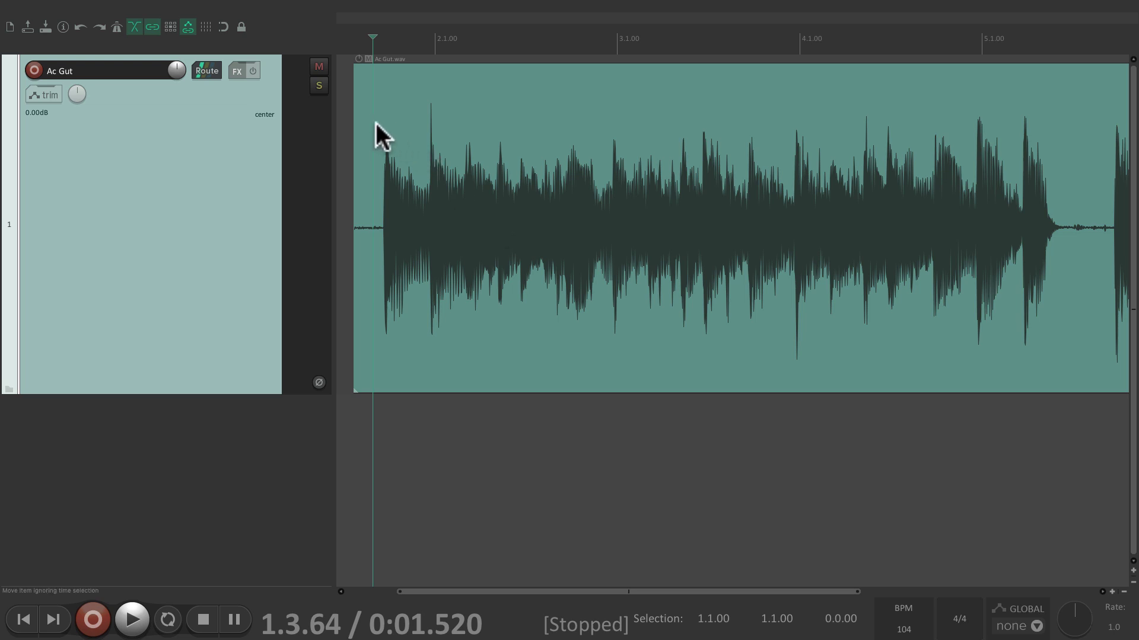
Marquee-select the Ac Gut item with a time selection from 1.3.76 to 5.2.83, trim it to that area, and undo the trim
{"action": "left_click_drag", "start_coordinate": [377, 96], "coordinate": [1066, 184]}
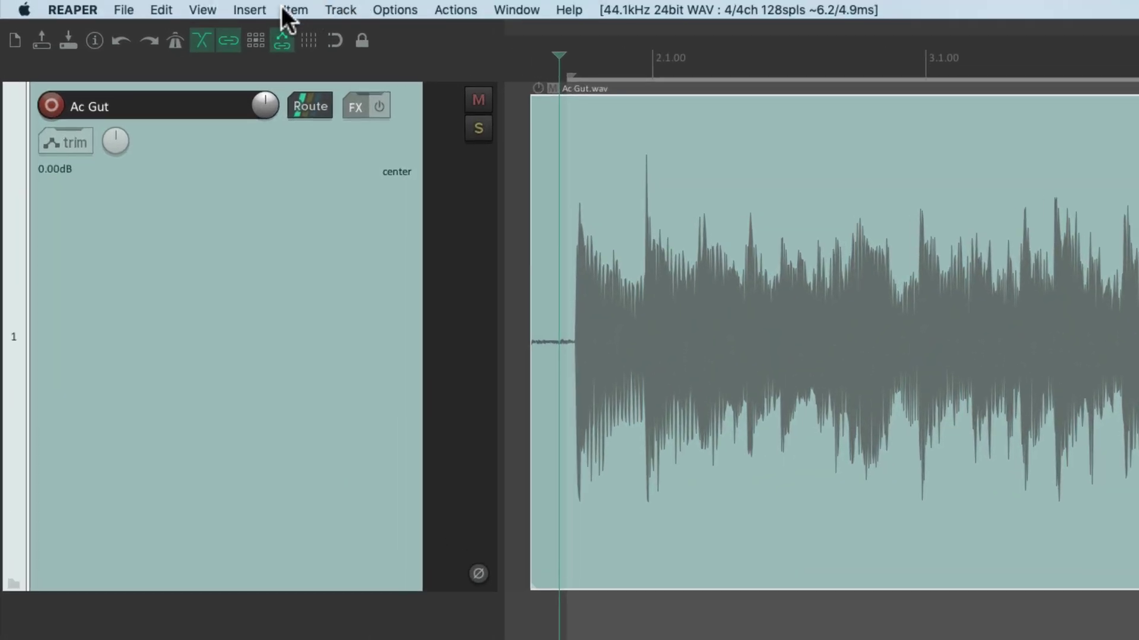
{"action": "left_click", "coordinate": [285, 10]}
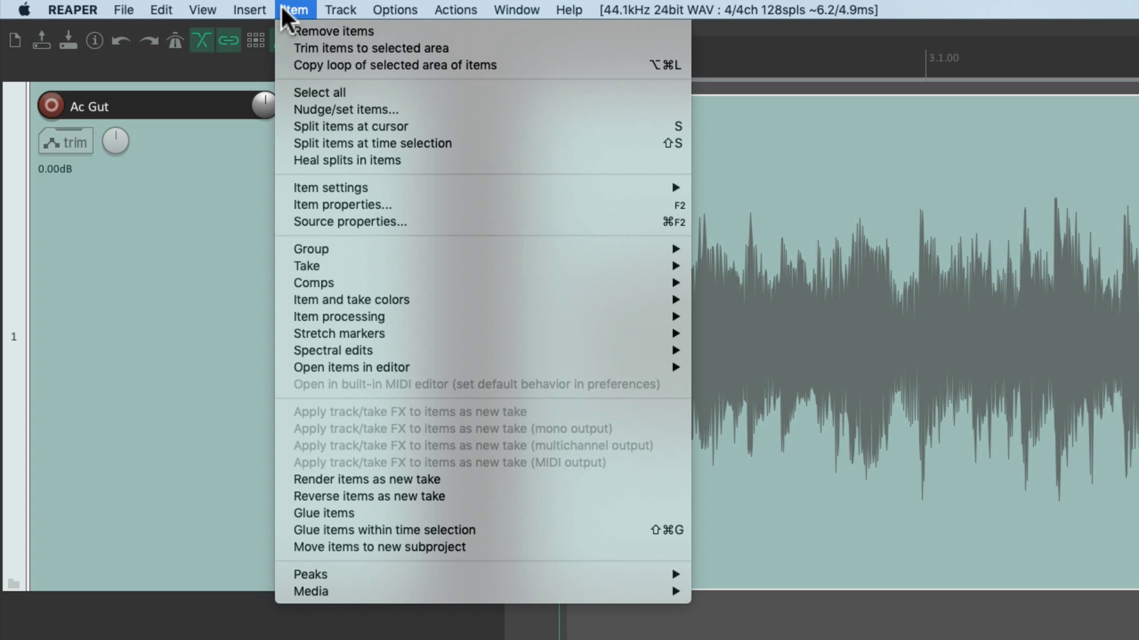
{"action": "left_click", "coordinate": [291, 49]}
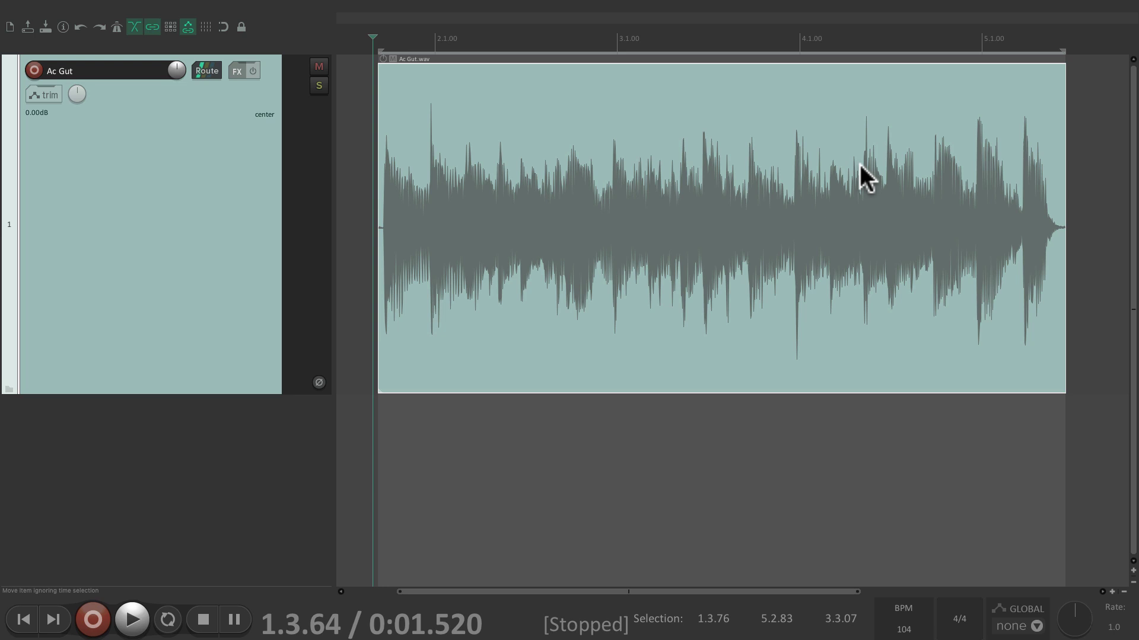
{"action": "key", "text": "ctrl+z"}
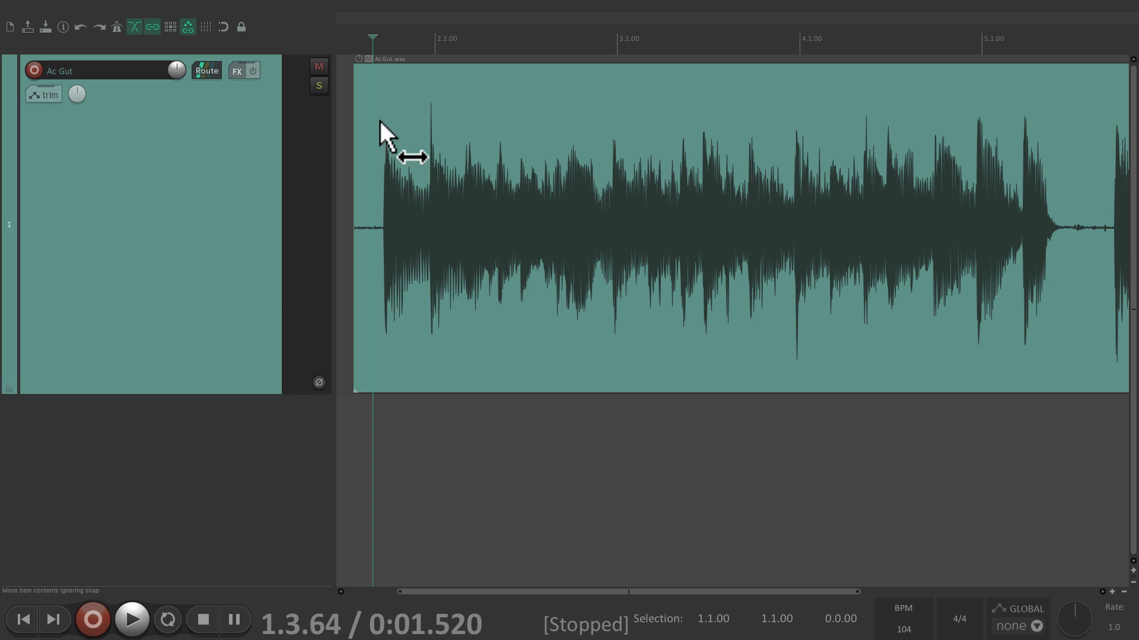
Marquee-select the Ac Gut item with a time selection from 1.3.78 to 5.2.85 and trim it to the selected area
{"action": "mouse_move", "coordinate": [380, 122]}
{"action": "left_mouse_down"}
{"action": "mouse_move", "coordinate": [763, 268]}
{"action": "mouse_move", "coordinate": [1065, 292]}
{"action": "left_mouse_up"}
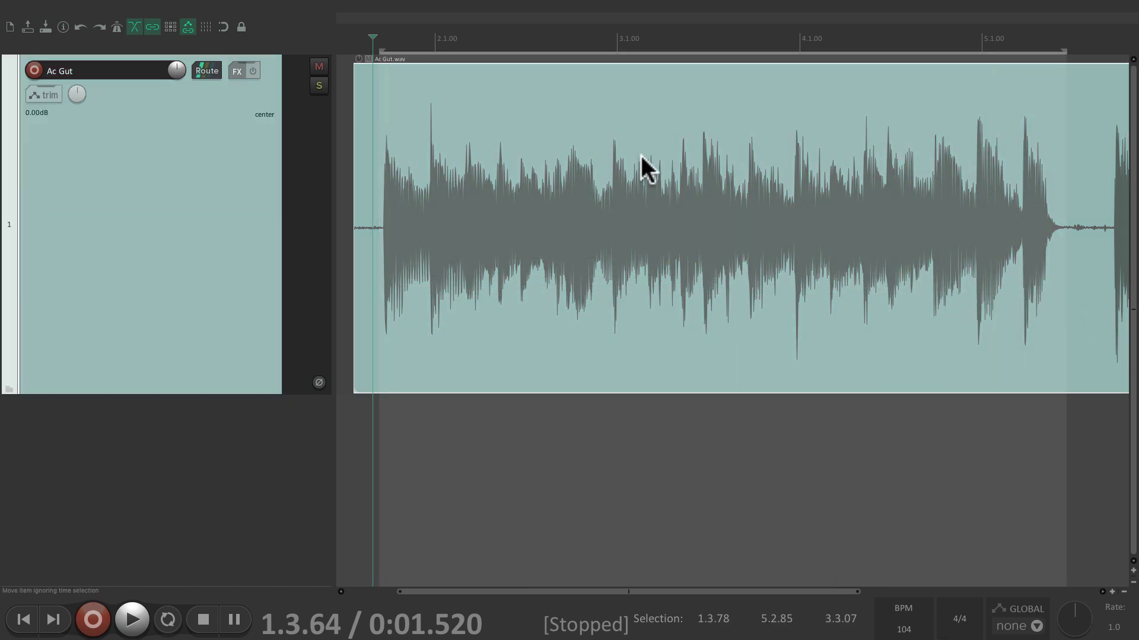
{"action": "right_click", "coordinate": [558, 122]}
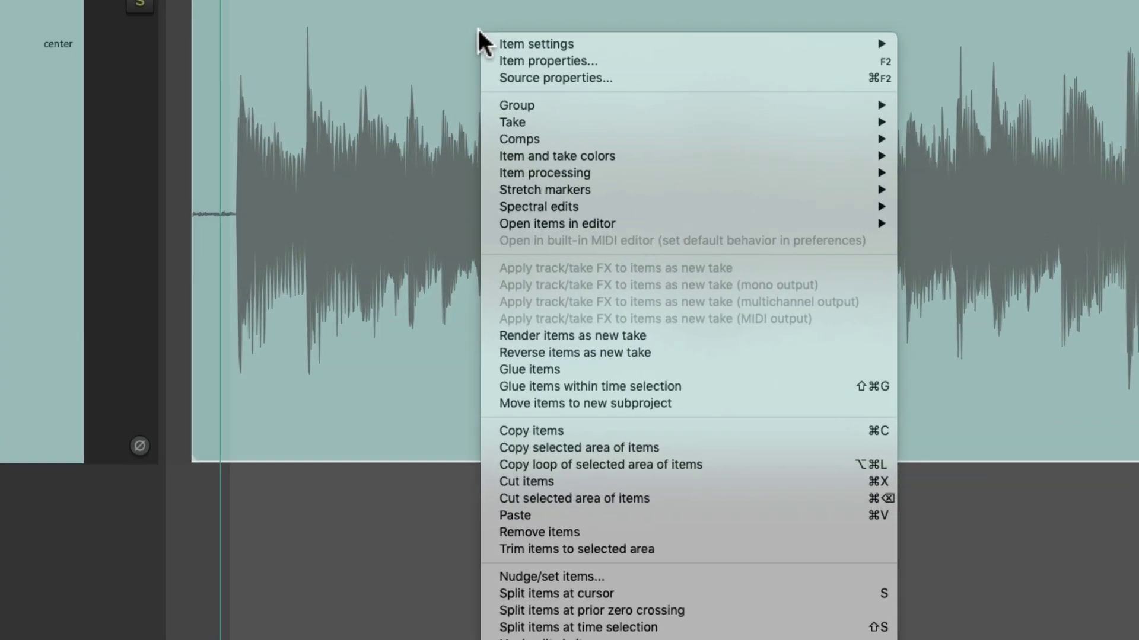
{"action": "left_click", "coordinate": [693, 552]}
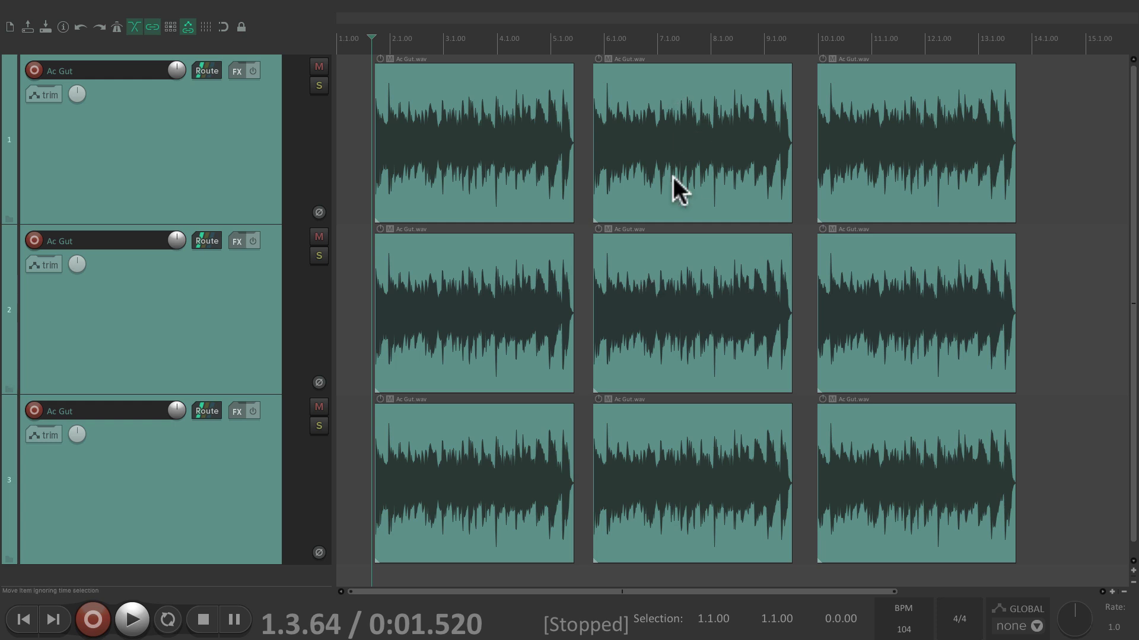
Select the first two Ac Gut items on the first track together and try moving them down to the second track
{"action": "left_click", "coordinate": [473, 78]}
{"action": "left_click", "coordinate": [666, 112], "text": "shift"}
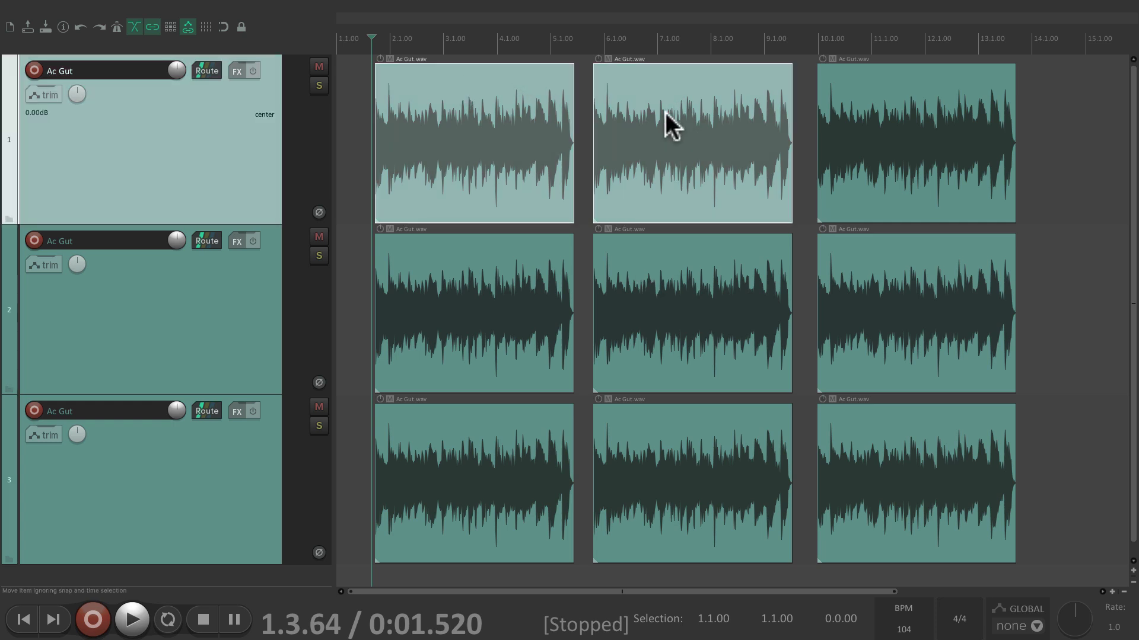
{"action": "left_click_drag", "start_coordinate": [665, 112], "coordinate": [694, 273]}
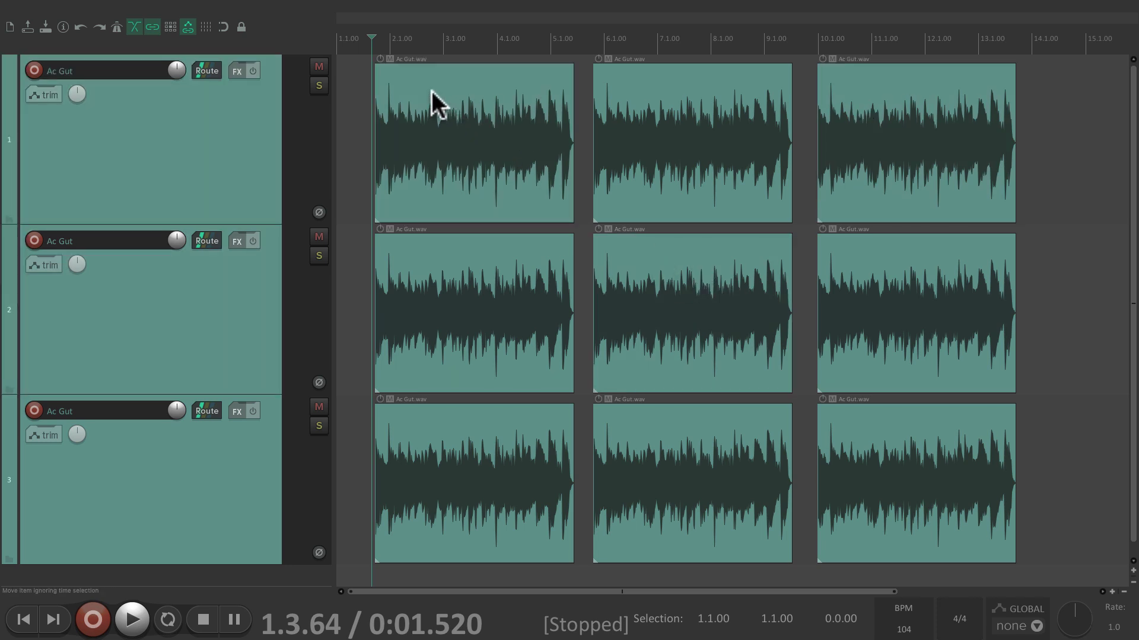
Marquee-select all nine Ac Gut items, then try trimming the starts and ends of the first item on each track, undoing each trim
{"action": "left_click_drag", "start_coordinate": [437, 107], "coordinate": [900, 504]}
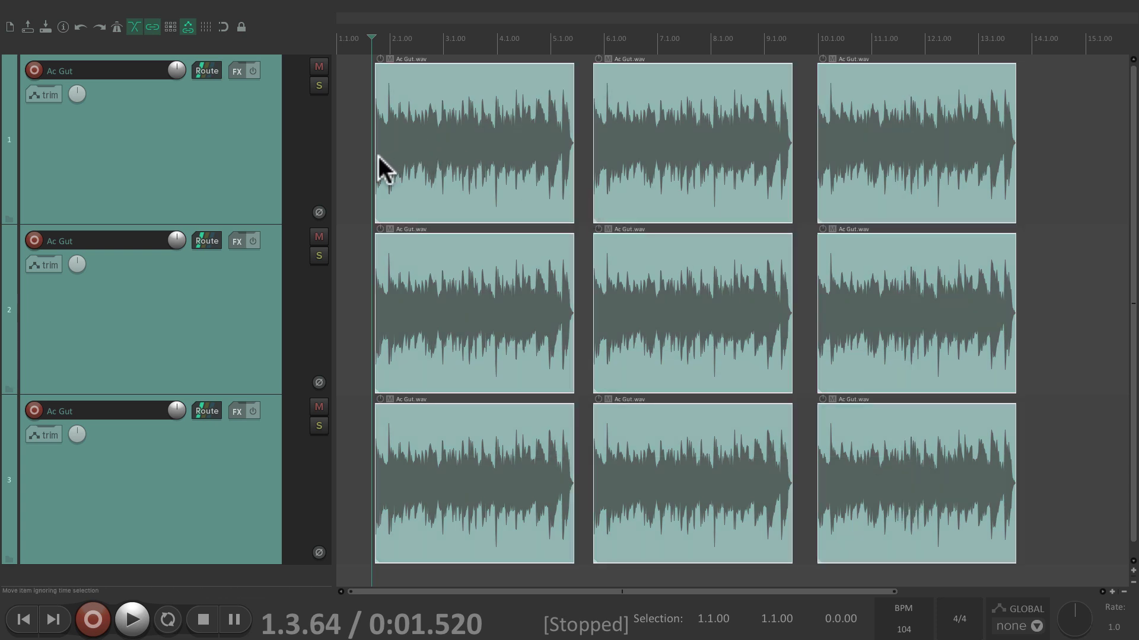
{"action": "left_click_drag", "start_coordinate": [378, 158], "coordinate": [444, 170]}
{"action": "key", "text": "ctrl+z"}
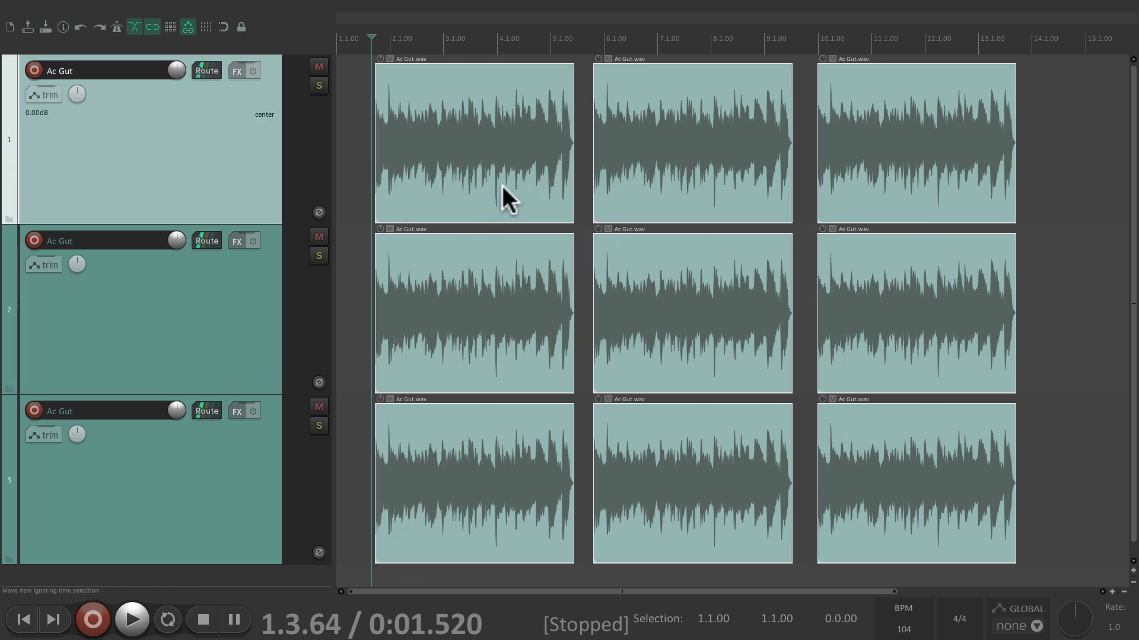
{"action": "left_click_drag", "start_coordinate": [573, 158], "coordinate": [546, 161]}
{"action": "key", "text": "ctrl+z"}
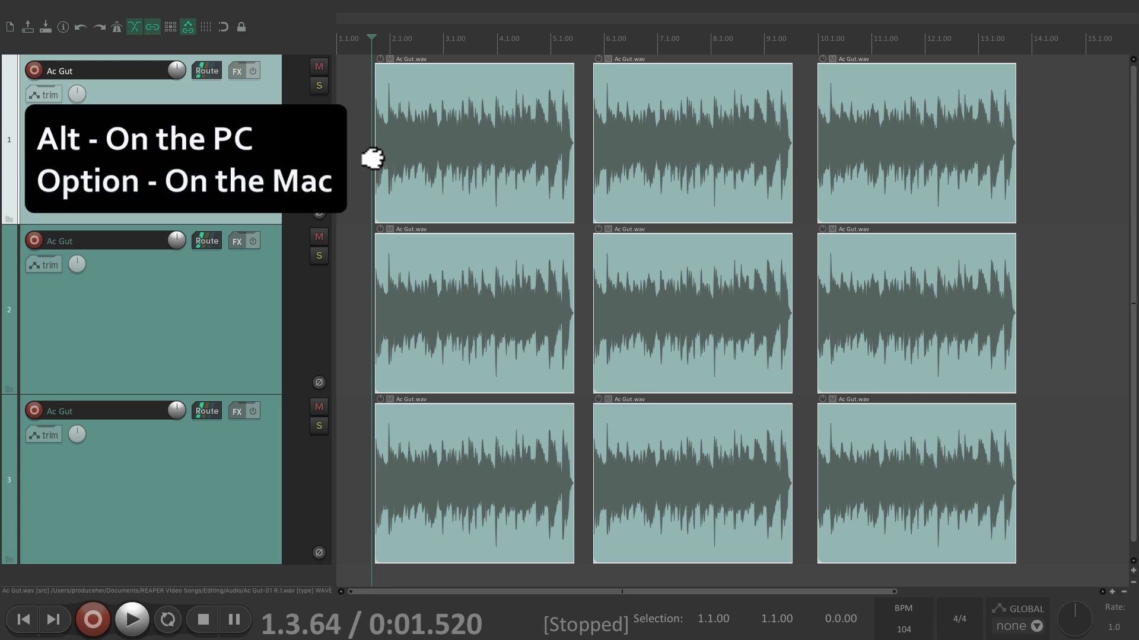
Slip the audio contents of the first item on each track slightly later within fixed item edges
{"action": "mouse_move", "coordinate": [372, 158]}
{"action": "left_mouse_down"}
{"action": "mouse_move", "coordinate": [488, 163]}
{"action": "mouse_move", "coordinate": [372, 160]}
{"action": "mouse_move", "coordinate": [382, 163]}
{"action": "left_mouse_up"}
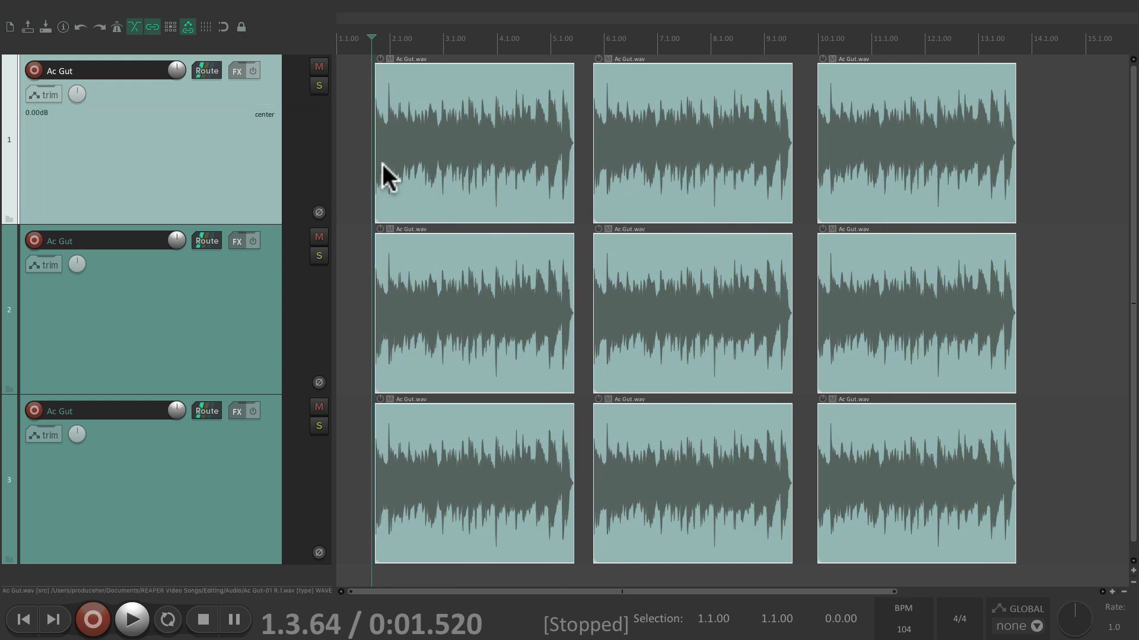
{"action": "scroll", "coordinate": [358, 145], "scroll_direction": "up", "scroll_amount": 5}
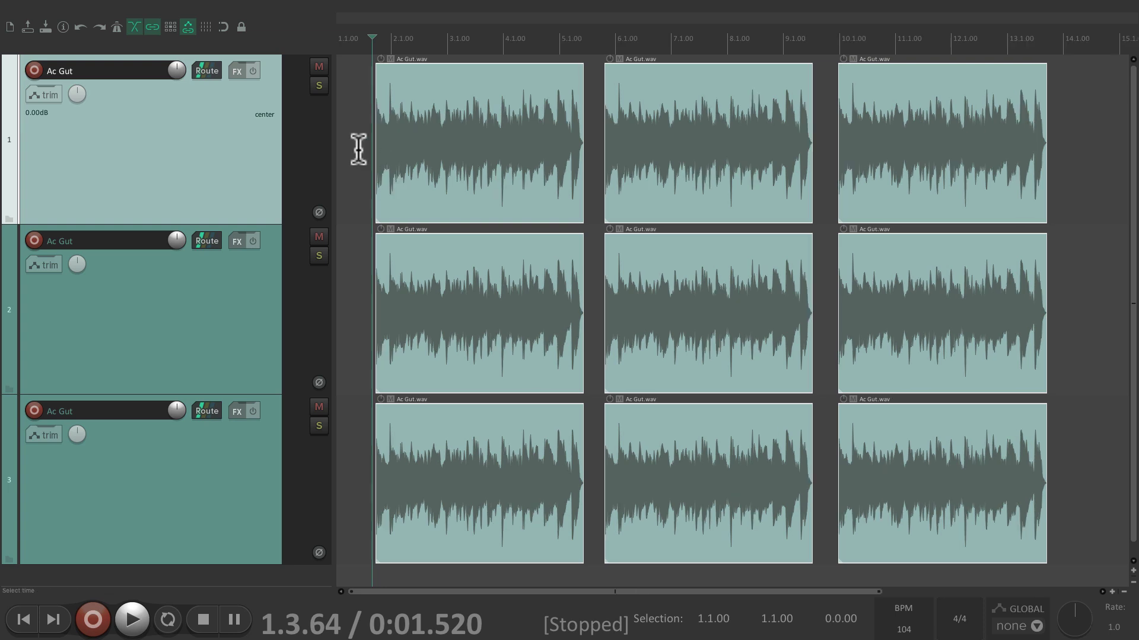
{"action": "scroll", "coordinate": [396, 183], "scroll_direction": "up", "scroll_amount": 3}
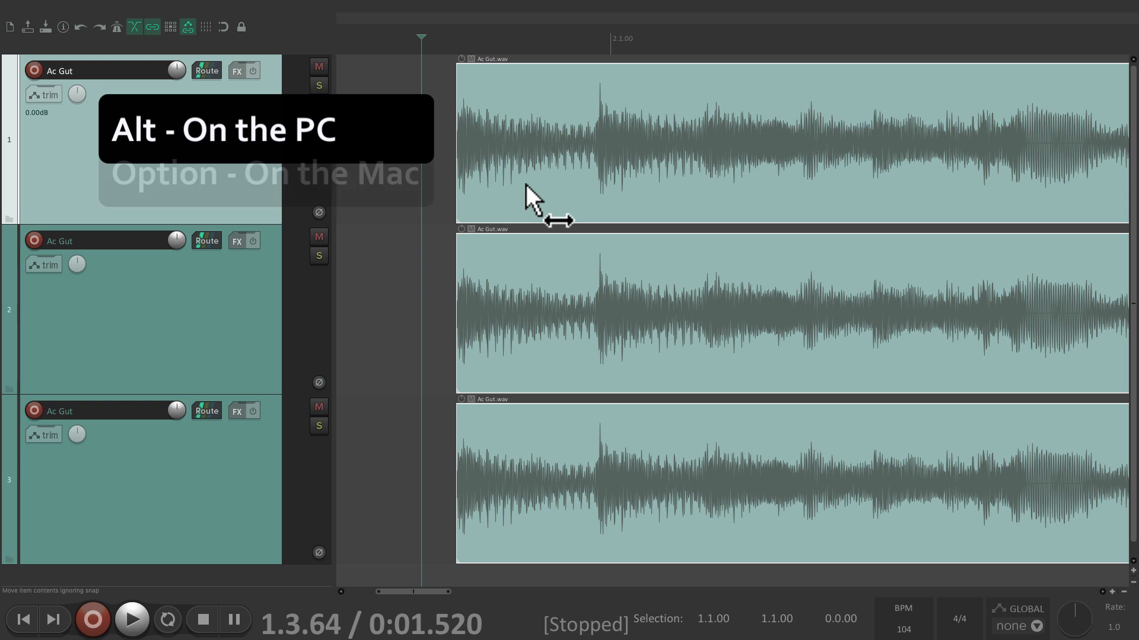
{"action": "mouse_move", "coordinate": [525, 184]}
{"action": "left_mouse_down"}
{"action": "mouse_move", "coordinate": [653, 184]}
{"action": "mouse_move", "coordinate": [539, 195]}
{"action": "mouse_move", "coordinate": [667, 191]}
{"action": "mouse_move", "coordinate": [539, 194]}
{"action": "left_mouse_up"}
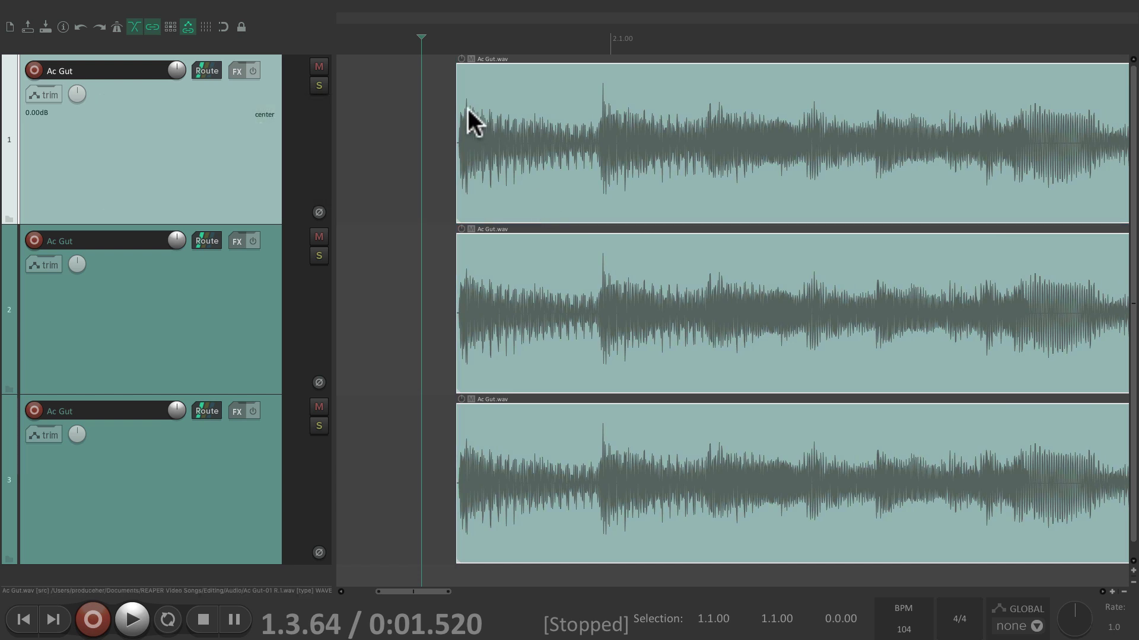
Fade in the first item on each track until just before 3.1.00, and fade out the last items from about 12.1.00
{"action": "key", "text": "ctrl+Page_Down"}
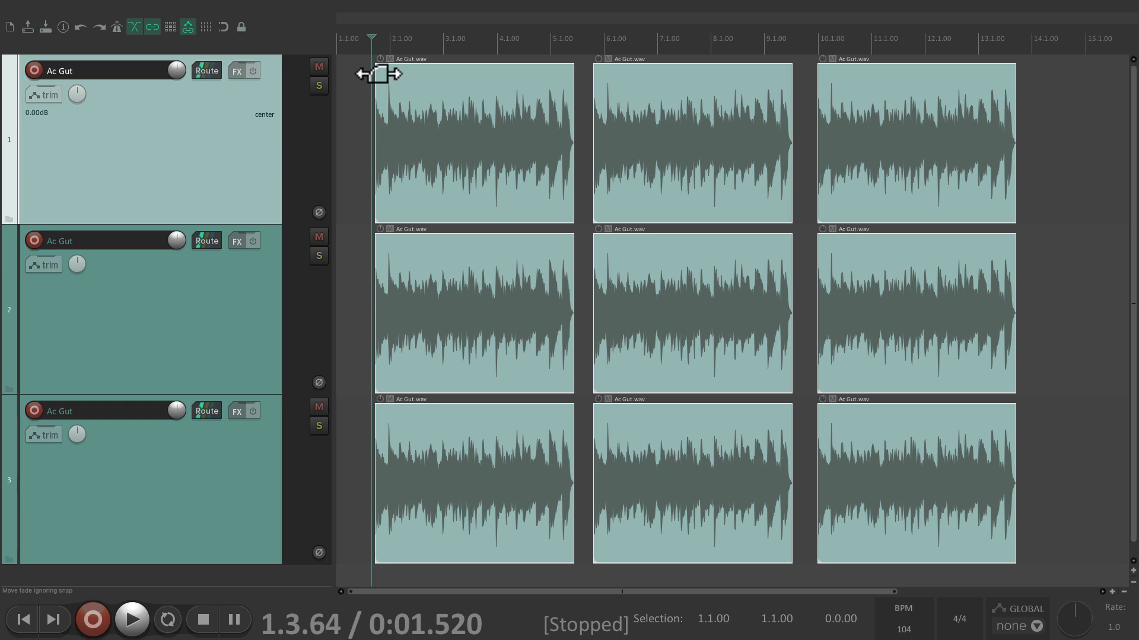
{"action": "left_click_drag", "start_coordinate": [379, 74], "coordinate": [437, 83]}
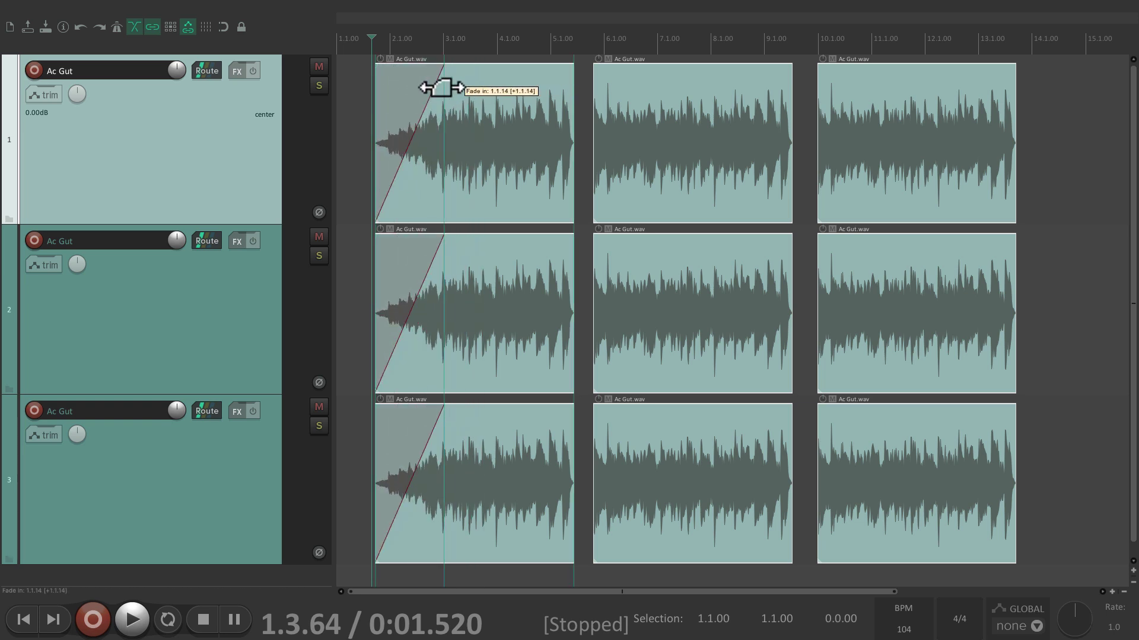
{"action": "left_click_drag", "start_coordinate": [1010, 69], "coordinate": [911, 112]}
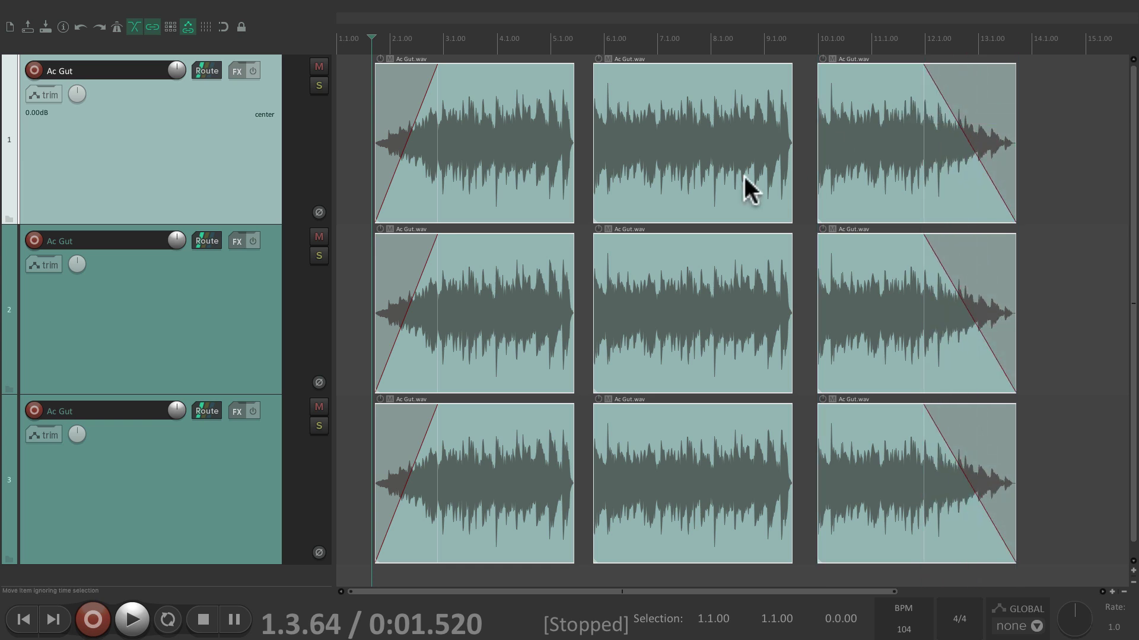